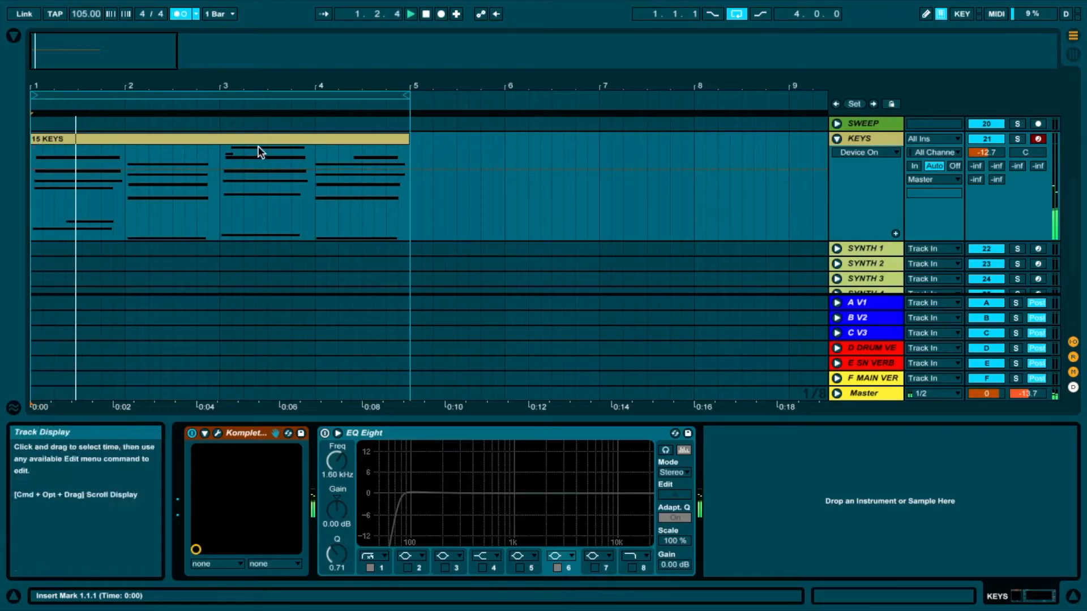
Extend the C2 note back to the start of the KEYS clip and quantize all its notes
{"action": "double_click", "coordinate": [260, 152]}
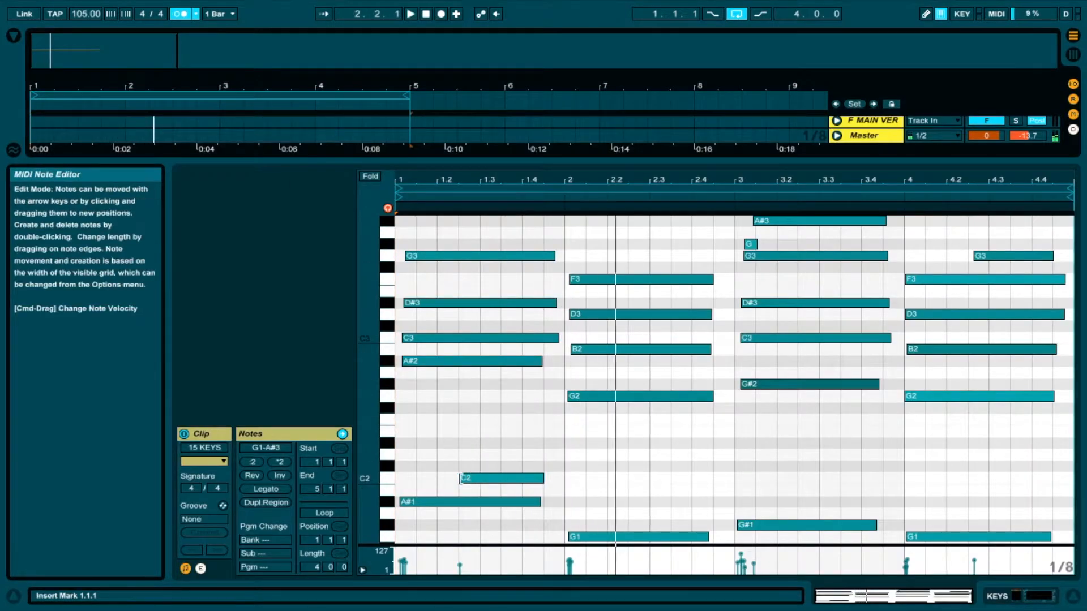
{"action": "left_click_drag", "start_coordinate": [462, 478], "coordinate": [402, 481]}
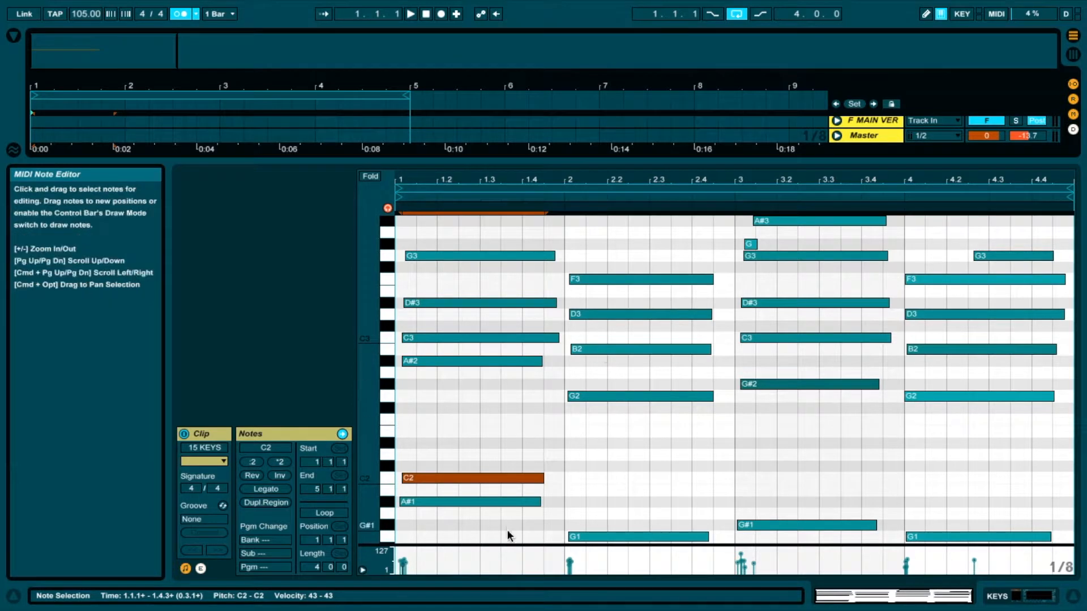
{"action": "key", "text": "super+a"}
{"action": "key", "text": "super+u"}
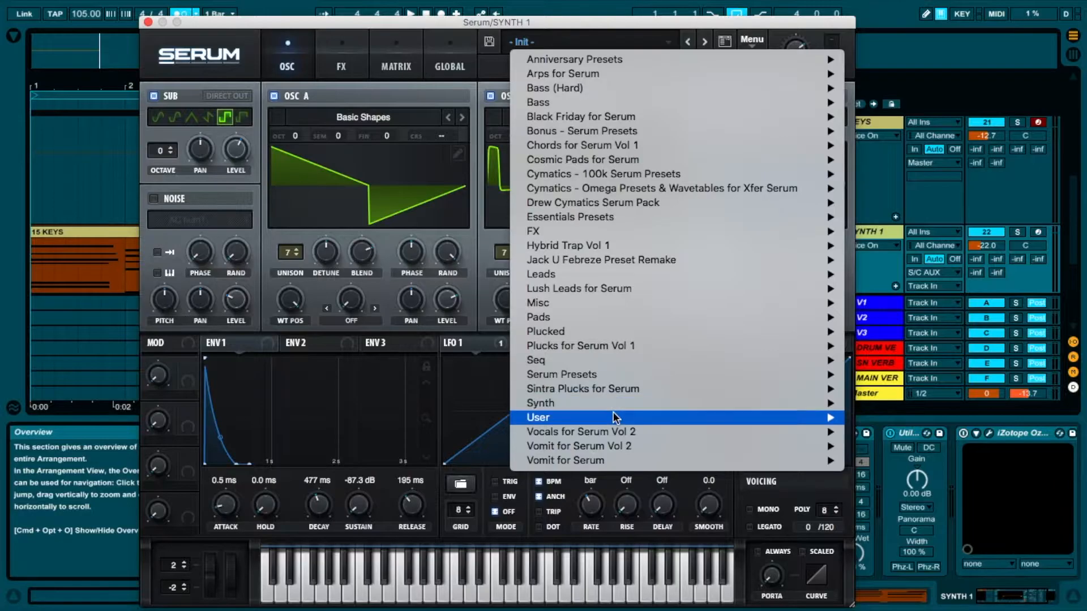
Load the user preset CHORD - WARM WOMP in Serum on SYNTH 1 and play the chord clip through it
{"action": "mouse_move", "coordinate": [615, 417]}
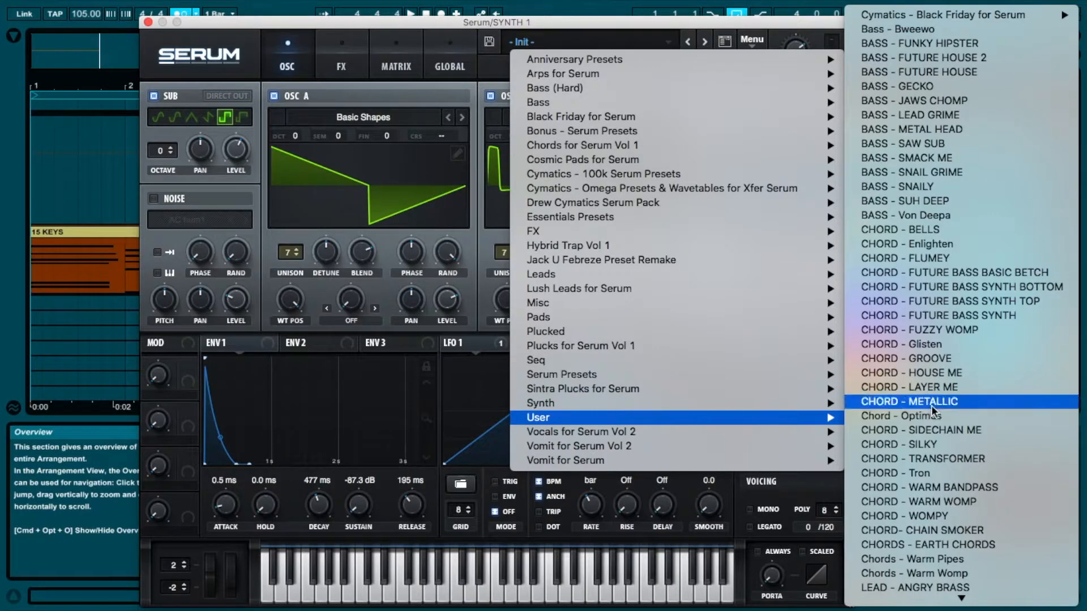
{"action": "left_click", "coordinate": [966, 501]}
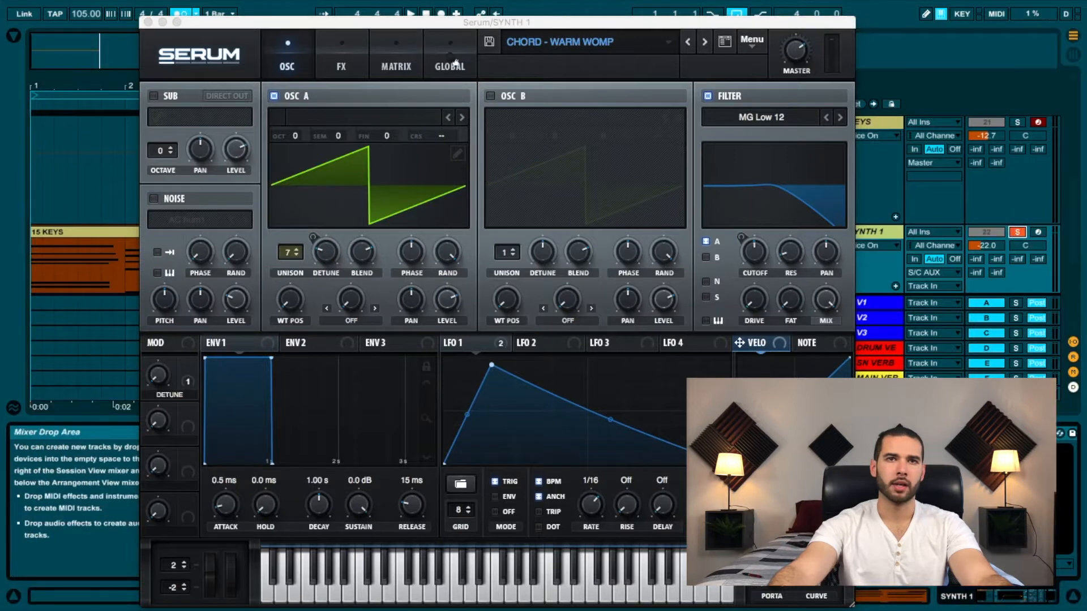
{"action": "left_click_drag", "start_coordinate": [437, 21], "coordinate": [414, 242]}
{"action": "left_click", "coordinate": [284, 227]}
{"action": "key", "text": "space"}
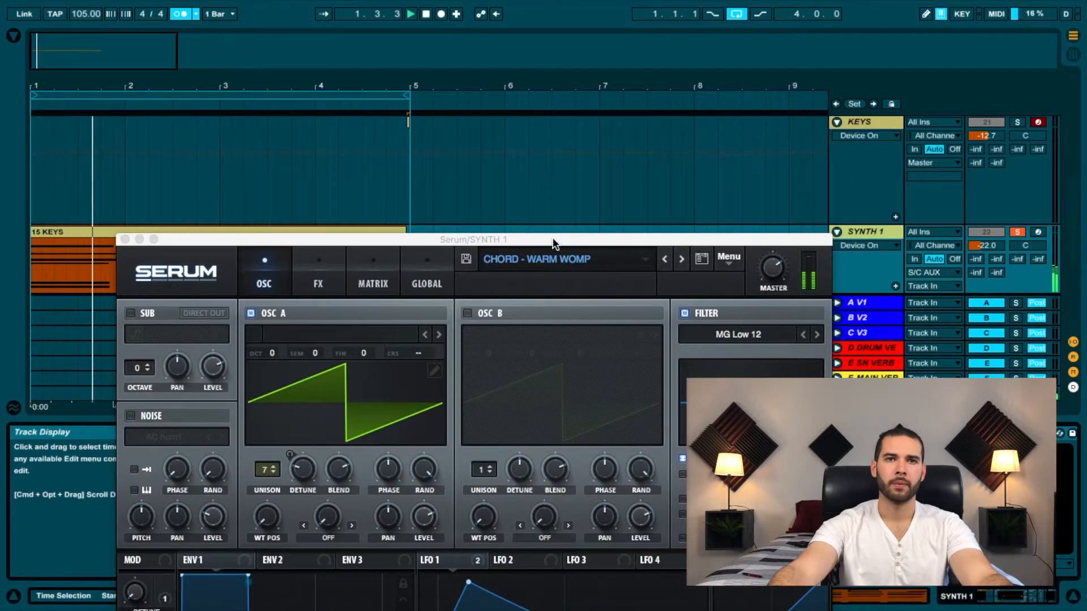
{"action": "left_click_drag", "start_coordinate": [552, 242], "coordinate": [597, 46]}
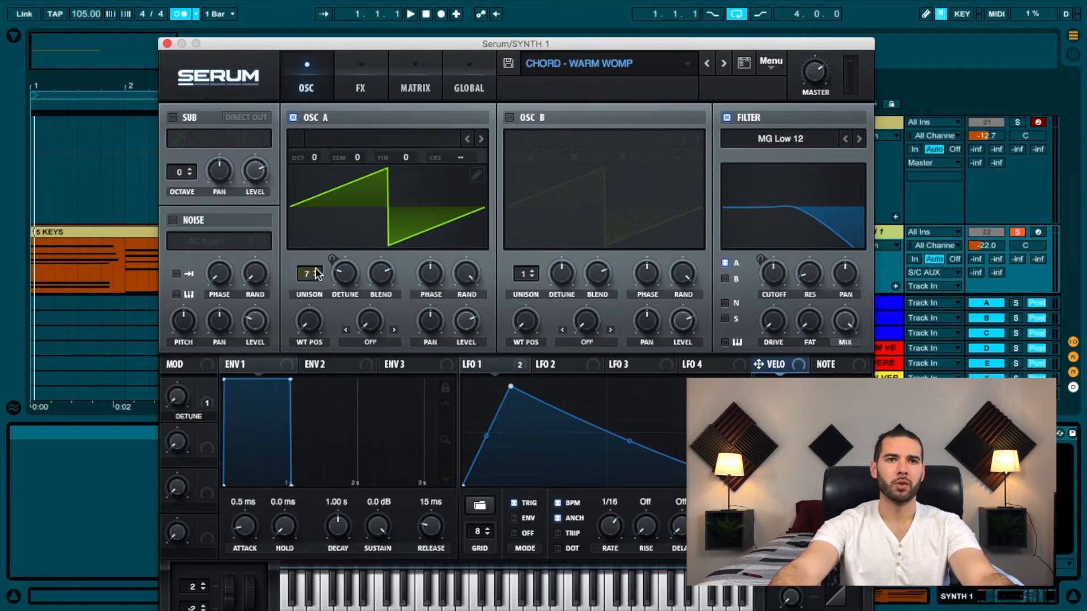
Review the preset's unison detune, filter cutoff modulation, and its distortion, compressor and EQ effects
{"action": "left_click", "coordinate": [343, 276]}
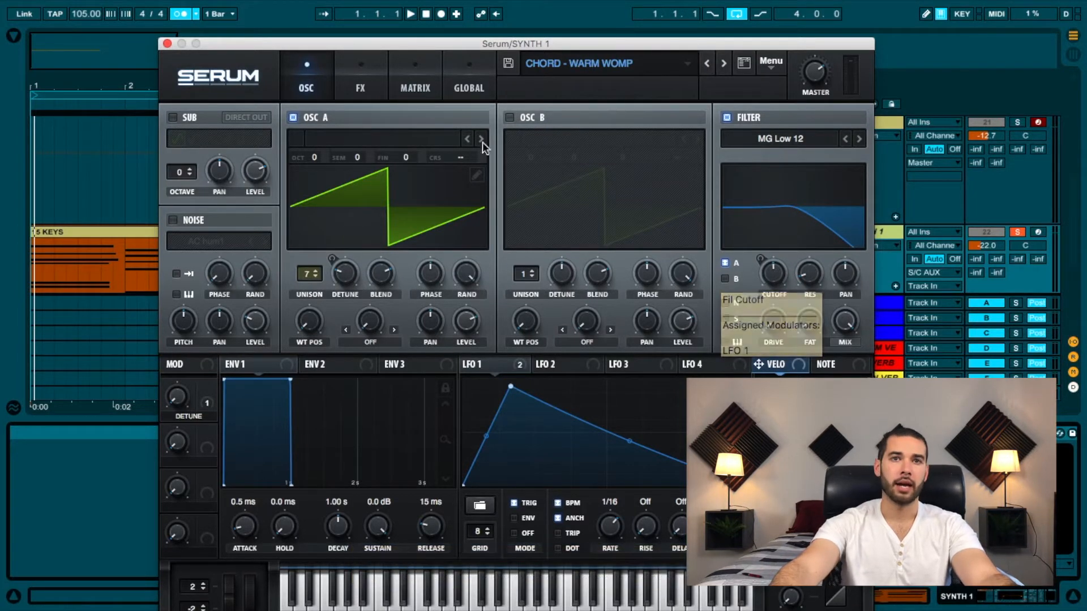
{"action": "left_click", "coordinate": [375, 86]}
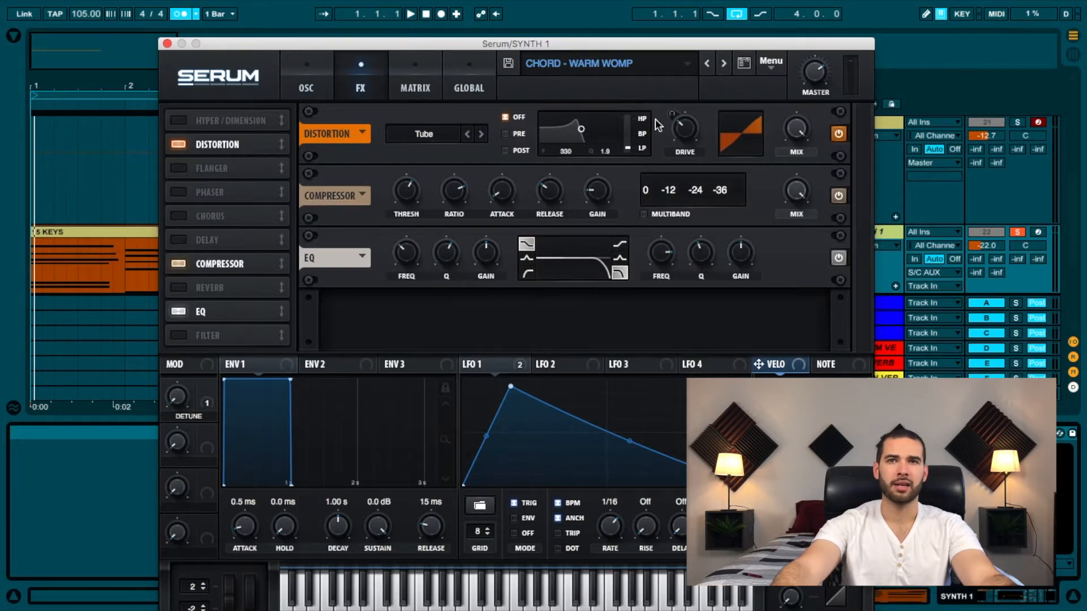
{"action": "mouse_move", "coordinate": [687, 133]}
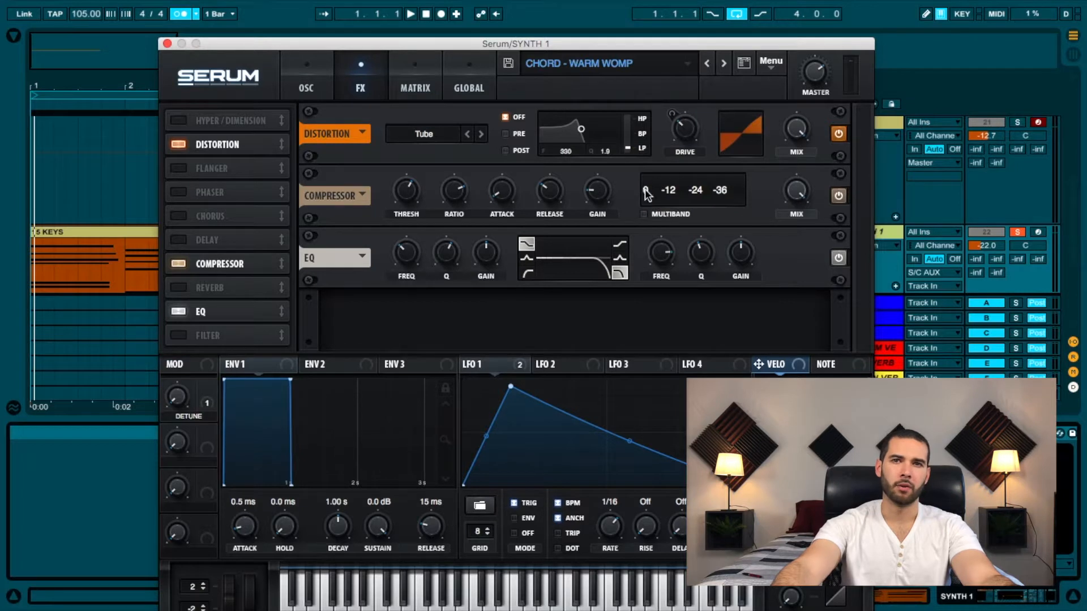
{"action": "key", "text": "space"}
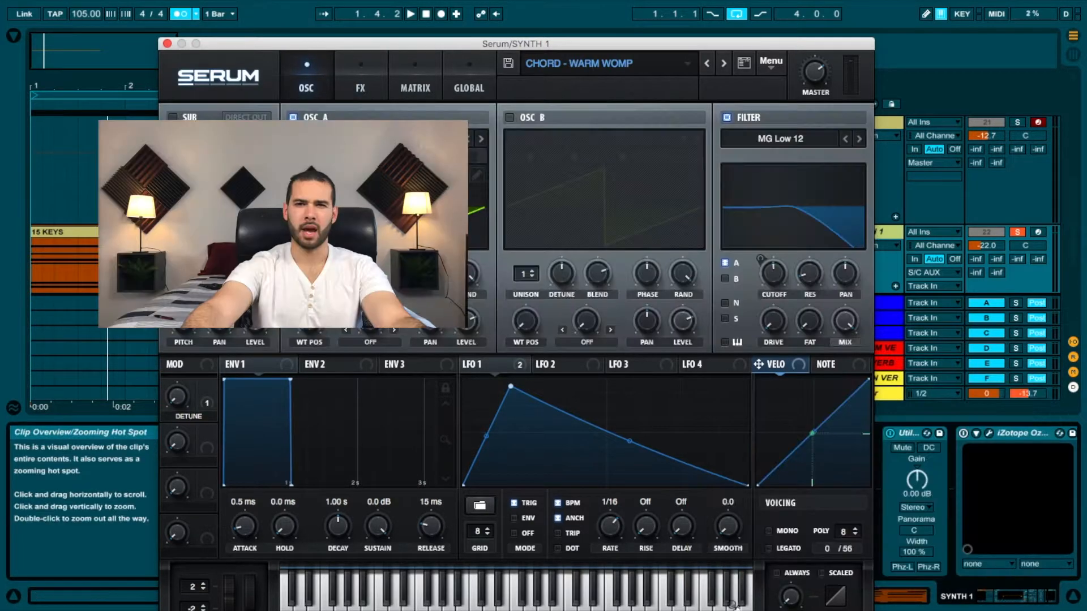
Bring Serum's lower controls into reach and raise the portamento amount
{"action": "left_click_drag", "start_coordinate": [695, 38], "coordinate": [690, 6]}
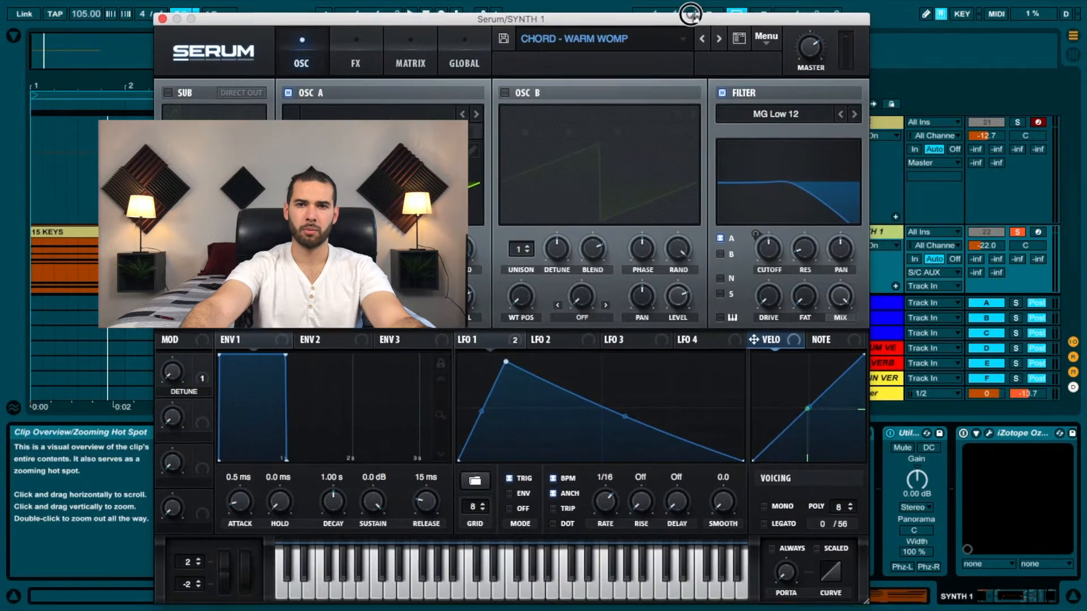
{"action": "left_click_drag", "start_coordinate": [783, 566], "coordinate": [791, 528]}
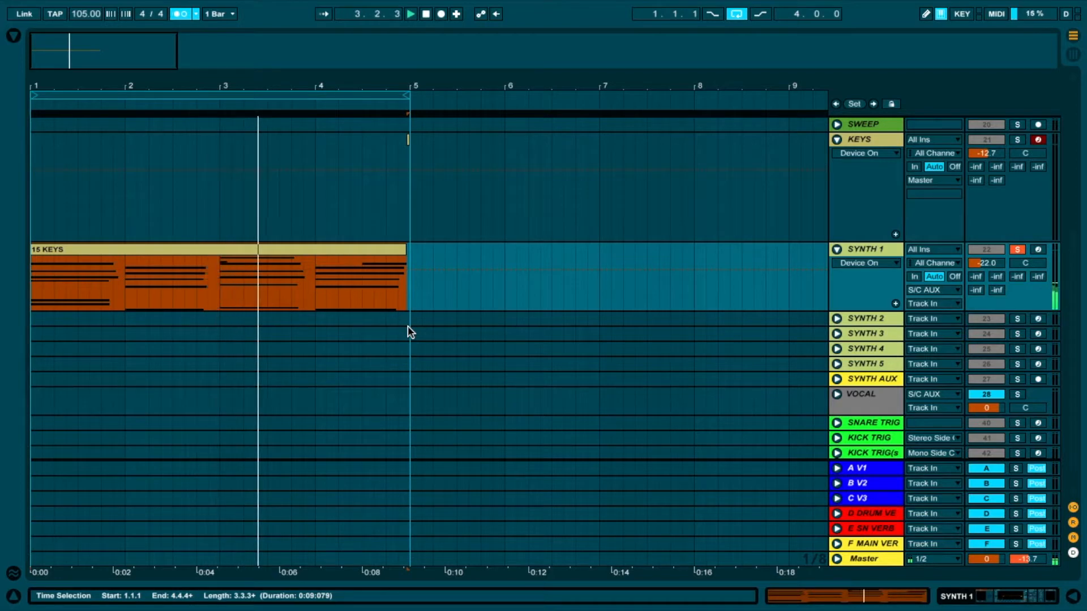
Extend the last G3 note in the SYNTH 1 clip back to the start of bar 4
{"action": "double_click", "coordinate": [378, 257]}
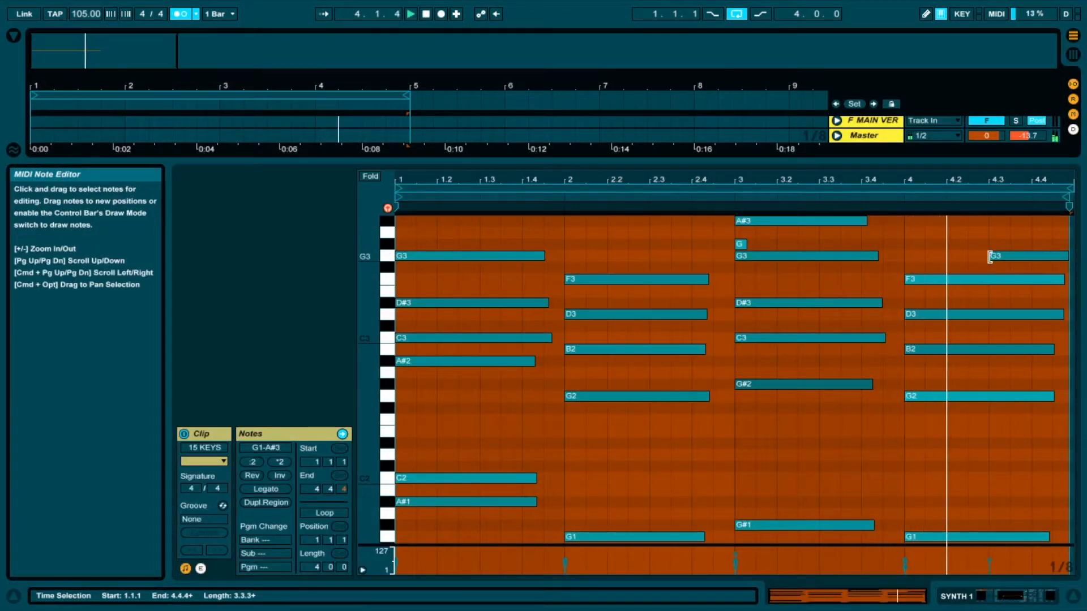
{"action": "left_click_drag", "start_coordinate": [989, 256], "coordinate": [905, 257]}
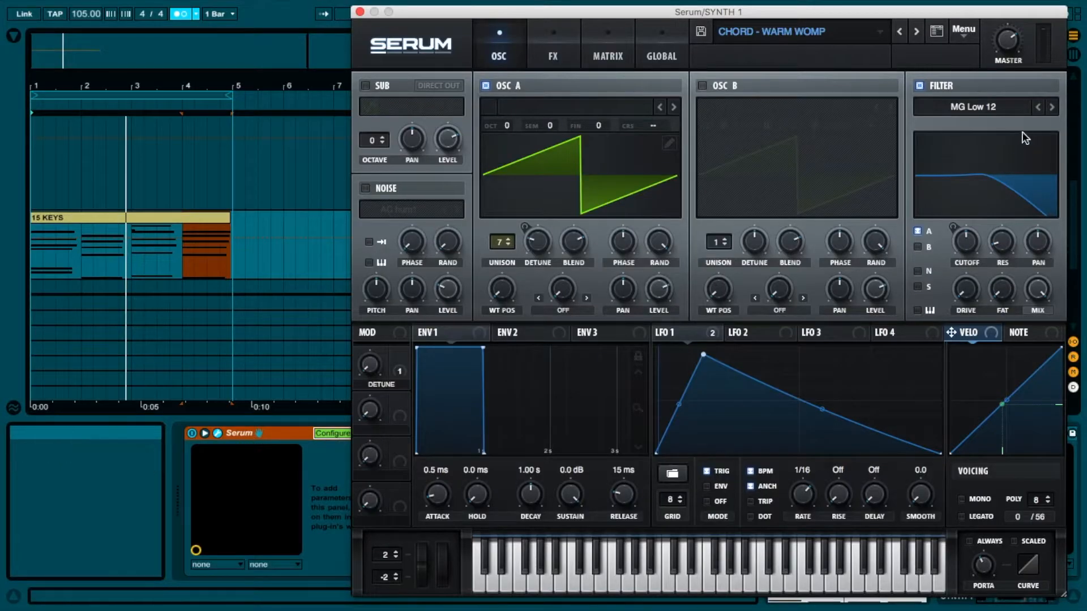
Add Serum's Fil Cutoff as a configured device parameter, close the plug-in window and end configuring
{"action": "left_click", "coordinate": [962, 244]}
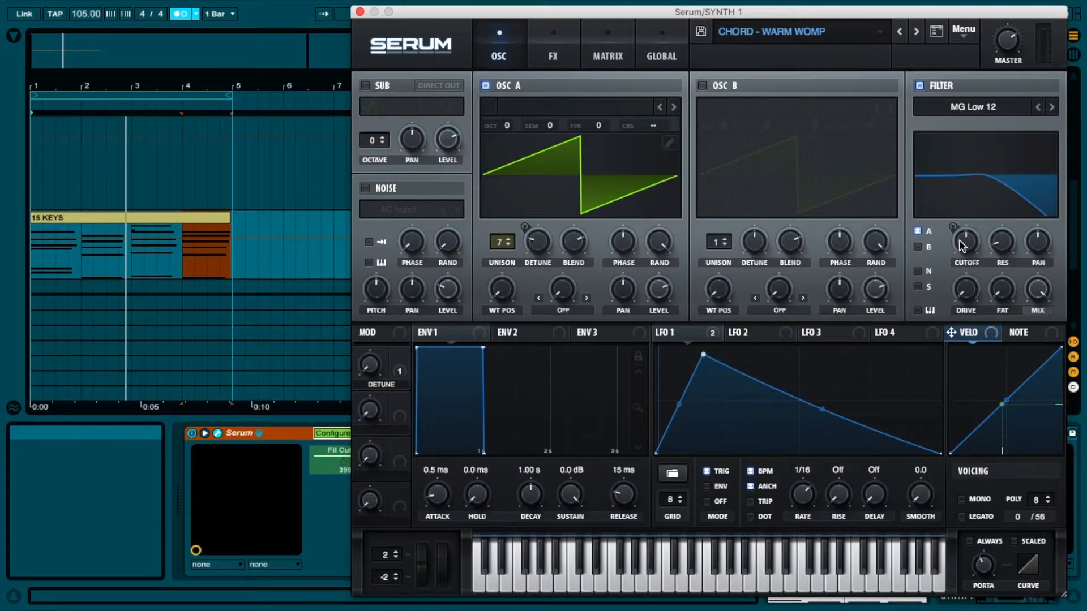
{"action": "left_click", "coordinate": [359, 11]}
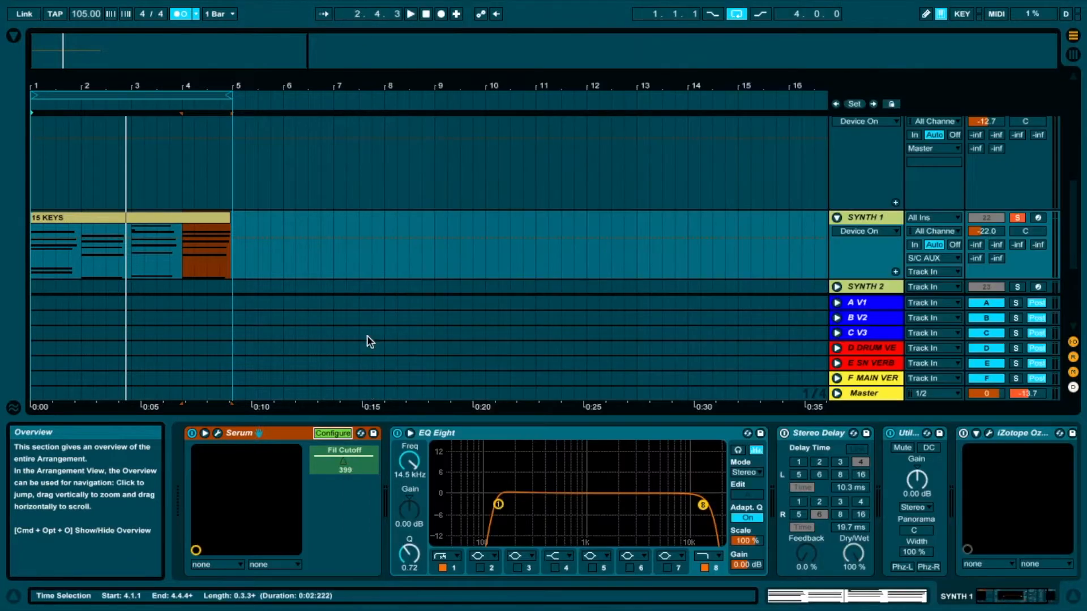
{"action": "left_click", "coordinate": [341, 434]}
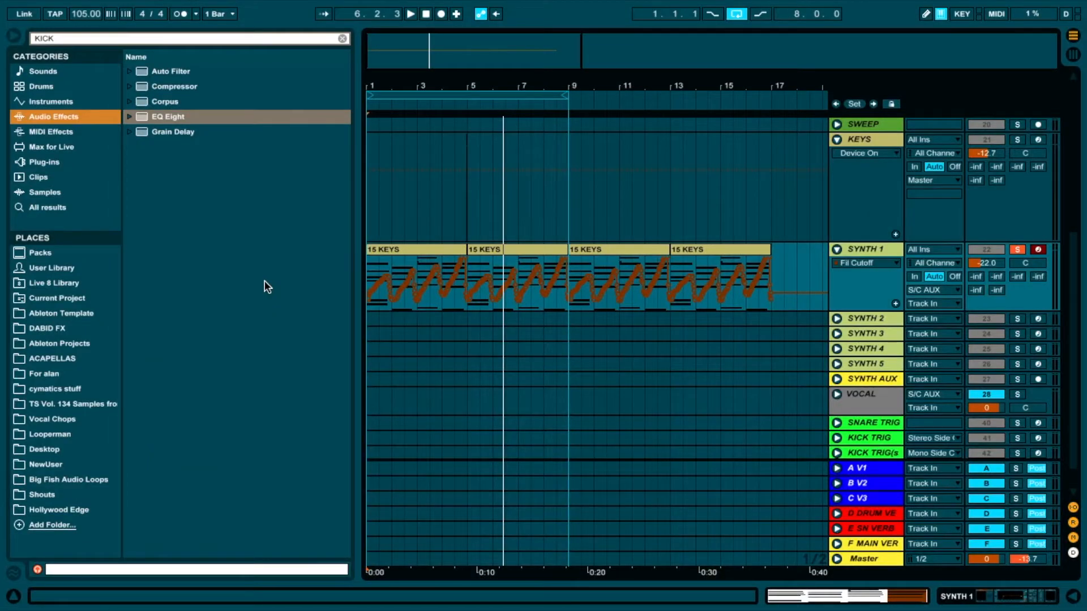
Search the browser for KICK F and audition the KSHMR Big Kick samples in F
{"action": "type", "text": "F"}
{"action": "left_click", "coordinate": [264, 281]}
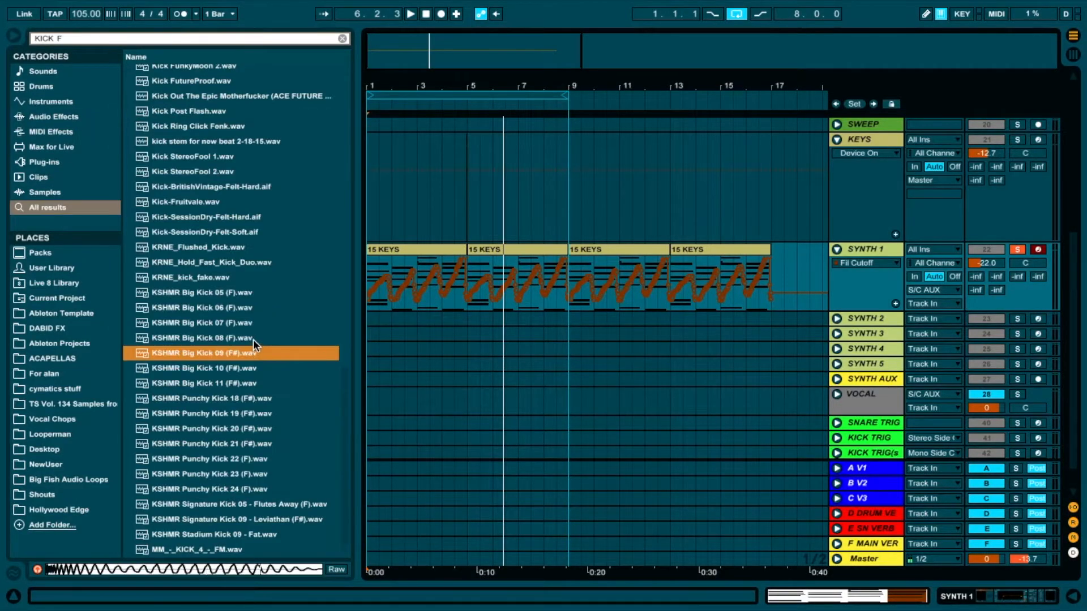
{"action": "left_click", "coordinate": [253, 338]}
{"action": "left_click", "coordinate": [246, 324]}
{"action": "left_click", "coordinate": [243, 308]}
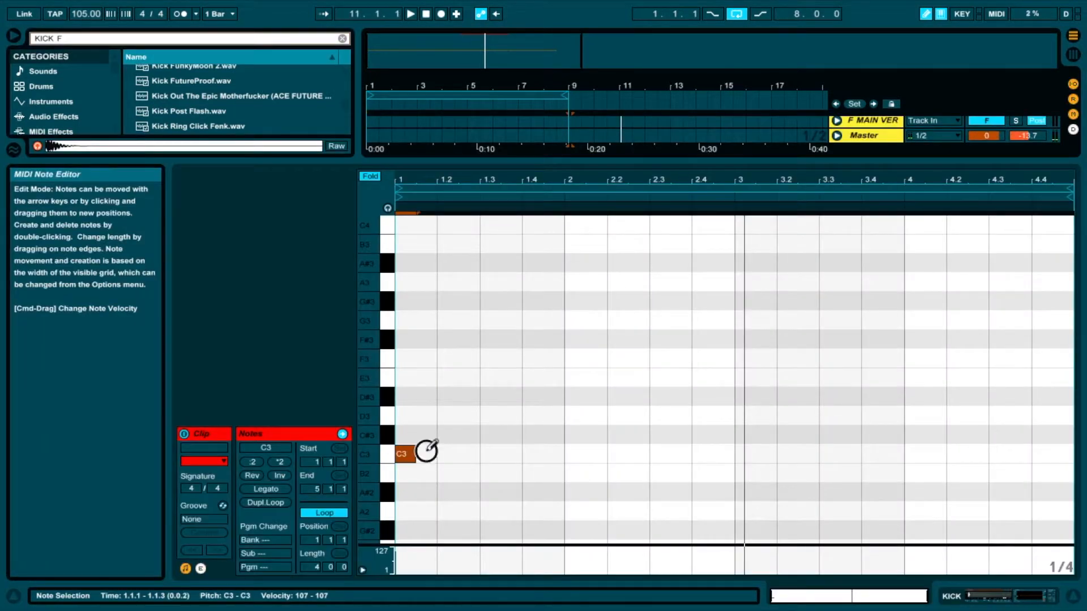
Draw repeating C3 kick notes across the rest of the four-bar KICK clip
{"action": "left_click_drag", "start_coordinate": [426, 451], "coordinate": [1008, 459]}
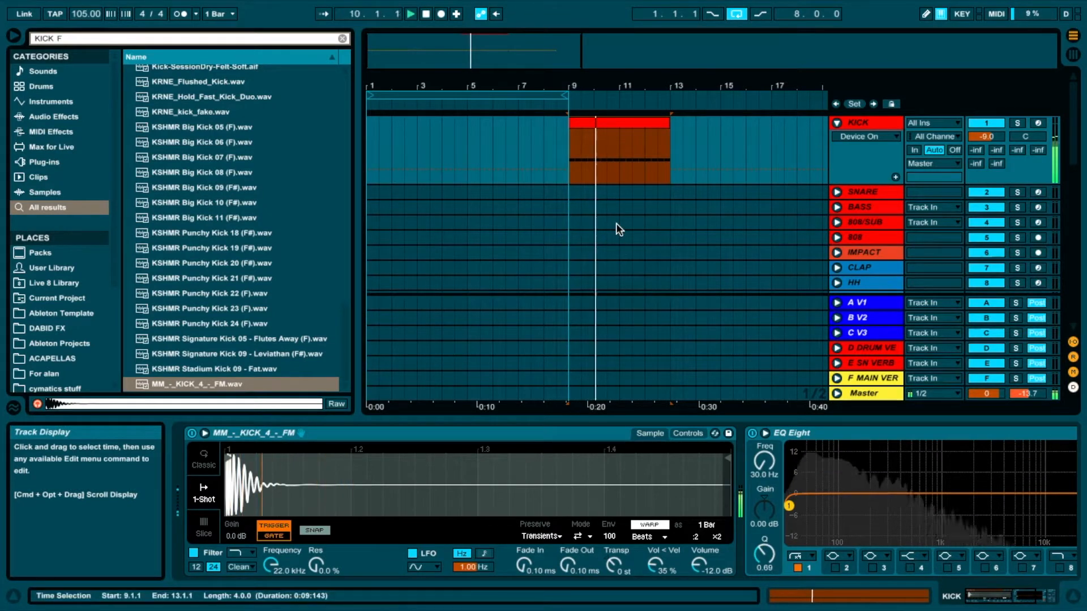
{"action": "key", "text": "Tab"}
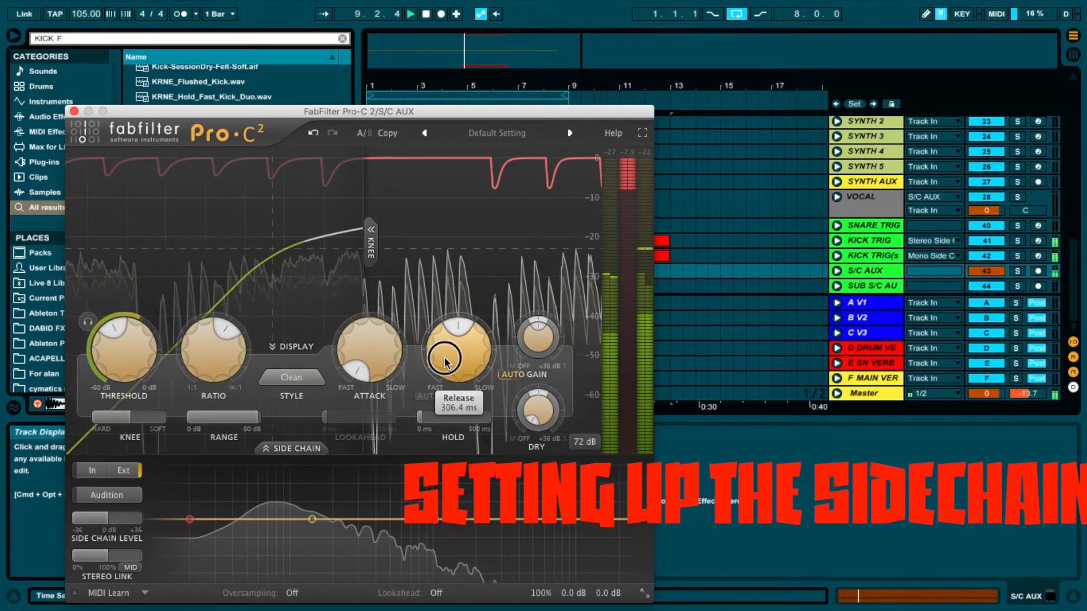
Shorten the release and lower the threshold of the Pro-C 2 sidechain compressor on S/C AUX
{"action": "left_click_drag", "start_coordinate": [445, 361], "coordinate": [432, 388]}
{"action": "mouse_move", "coordinate": [108, 348]}
{"action": "left_mouse_down"}
{"action": "mouse_move", "coordinate": [97, 364]}
{"action": "mouse_move", "coordinate": [111, 390]}
{"action": "mouse_move", "coordinate": [116, 359]}
{"action": "left_mouse_up"}
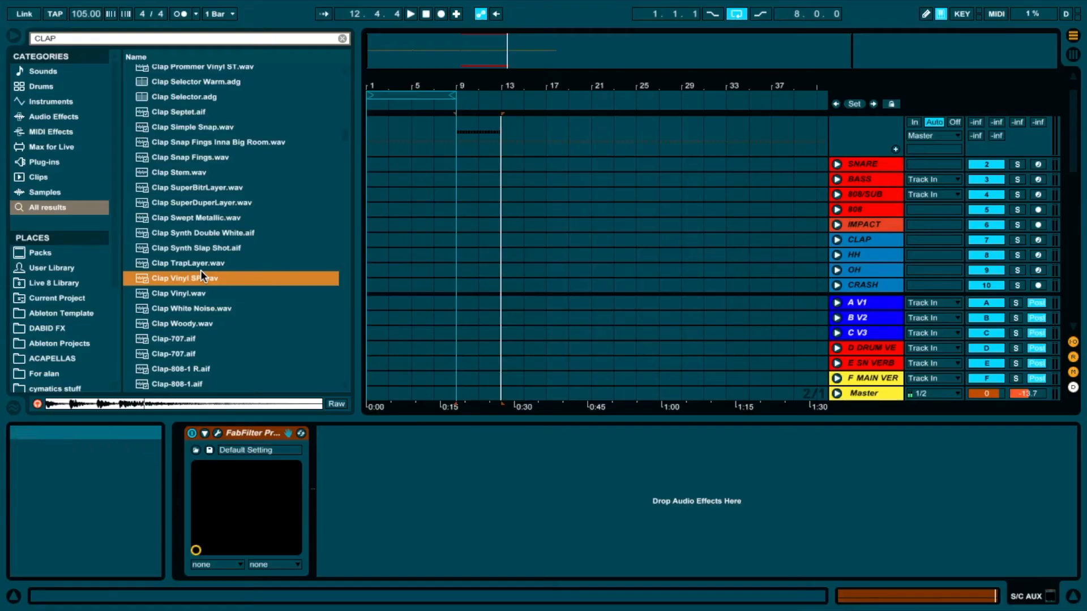
Audition the Clap Vinyl samples for the clap sound
{"action": "left_click", "coordinate": [196, 293]}
{"action": "left_click", "coordinate": [201, 274]}
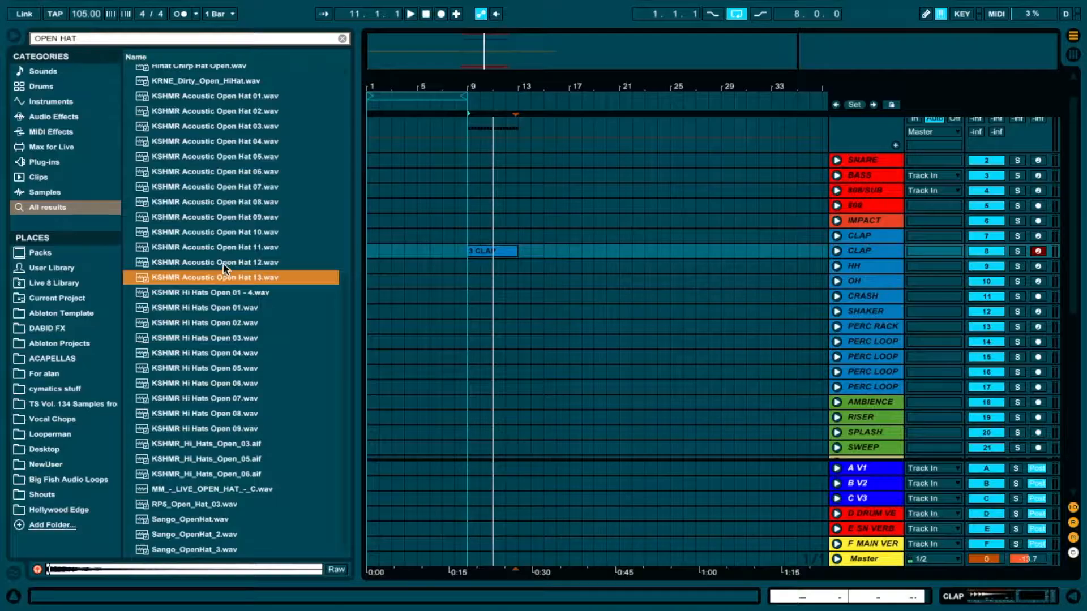
Audition the KSHMR open hat samples and shorten the end of KSHMR Hi Hats Open 04 on the OH track
{"action": "left_click", "coordinate": [224, 307]}
{"action": "left_click", "coordinate": [225, 294]}
{"action": "left_click", "coordinate": [223, 323]}
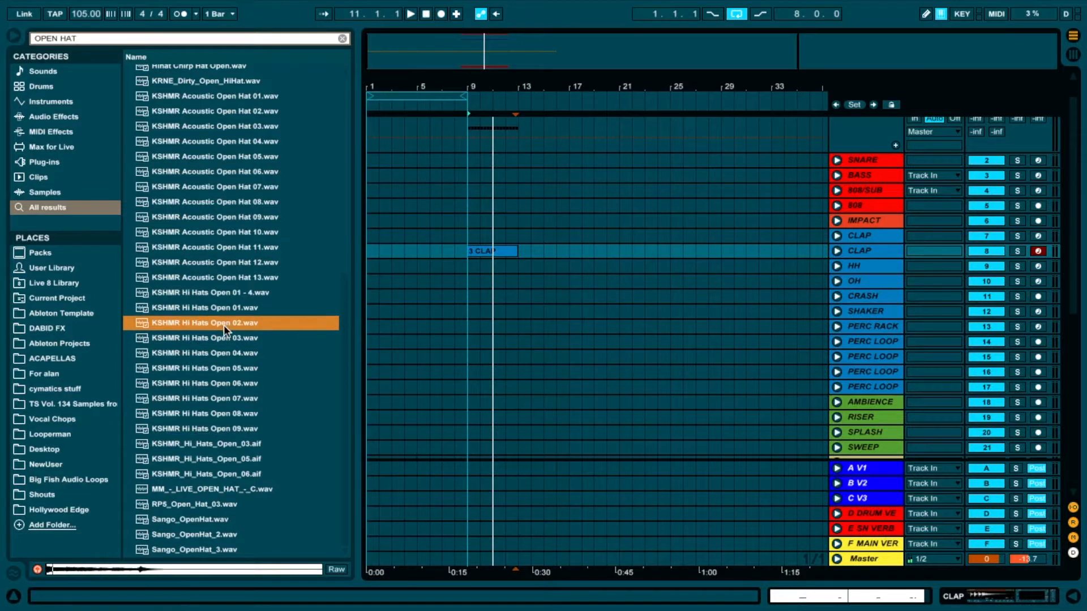
{"action": "left_click", "coordinate": [225, 337]}
{"action": "left_click", "coordinate": [224, 346]}
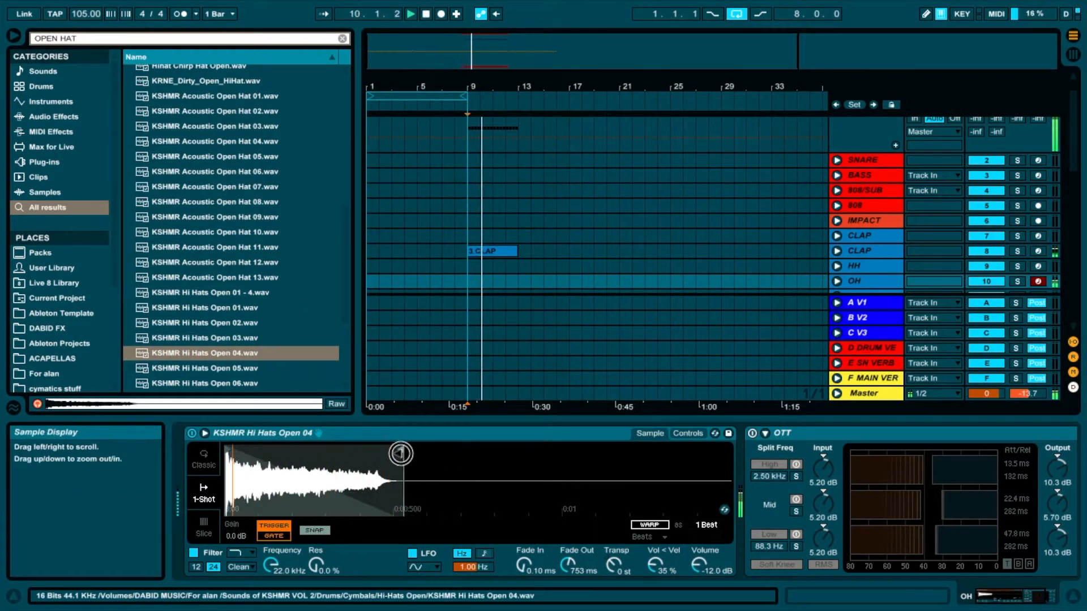
{"action": "left_click_drag", "start_coordinate": [362, 456], "coordinate": [336, 459]}
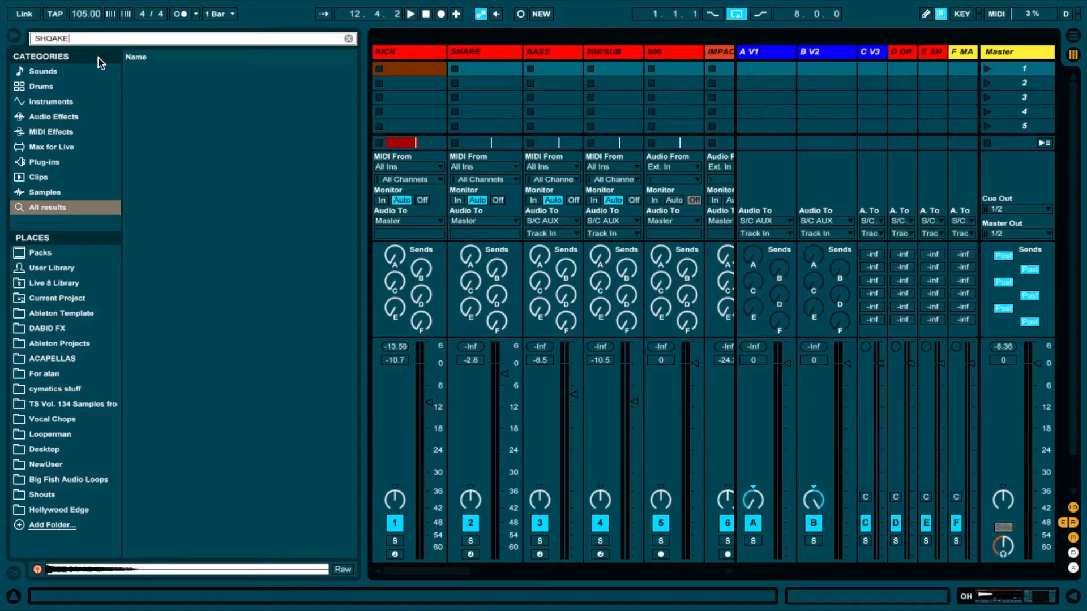
Search the browser for SHAKER and audition several NeoSoul, HipHop and Pop shaker samples
{"action": "key", "text": "BackSpace"}
{"action": "key", "text": "BackSpace"}
{"action": "key", "text": "BackSpace"}
{"action": "key", "text": "BackSpace"}
{"action": "key", "text": "BackSpace"}
{"action": "key", "text": "BackSpace"}
{"action": "type", "text": "SHAKER"}
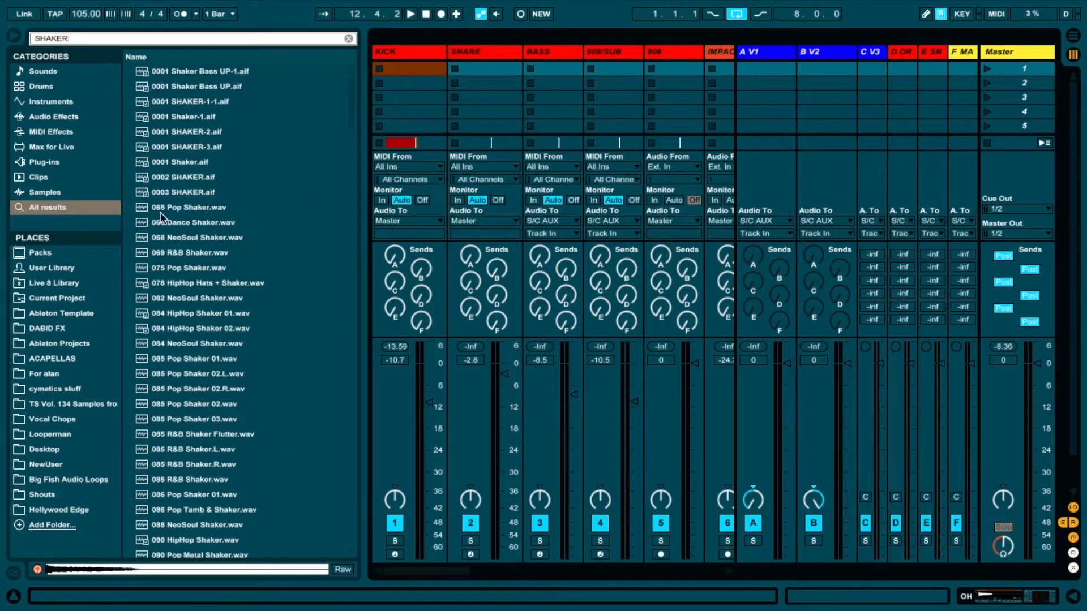
{"action": "left_click", "coordinate": [170, 238]}
{"action": "left_click", "coordinate": [184, 328]}
{"action": "left_click", "coordinate": [201, 374]}
{"action": "scroll", "coordinate": [205, 442], "scroll_direction": "down", "scroll_amount": 10}
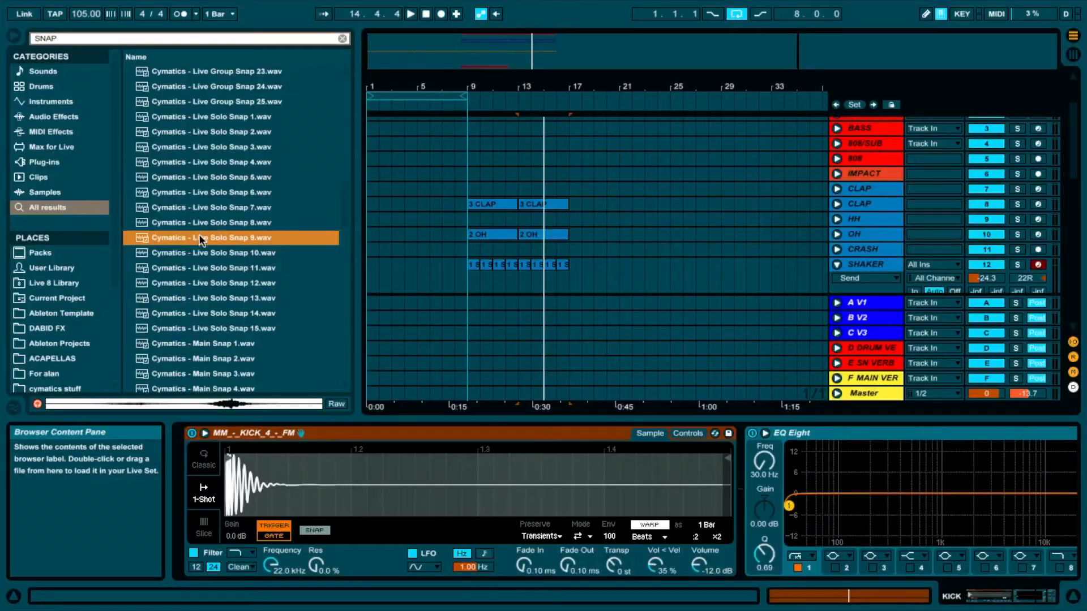
Audition Cymatics snap samples in the SNAP search results
{"action": "left_click", "coordinate": [226, 374]}
{"action": "scroll", "coordinate": [222, 321], "scroll_direction": "down", "scroll_amount": 4}
{"action": "left_click", "coordinate": [222, 315]}
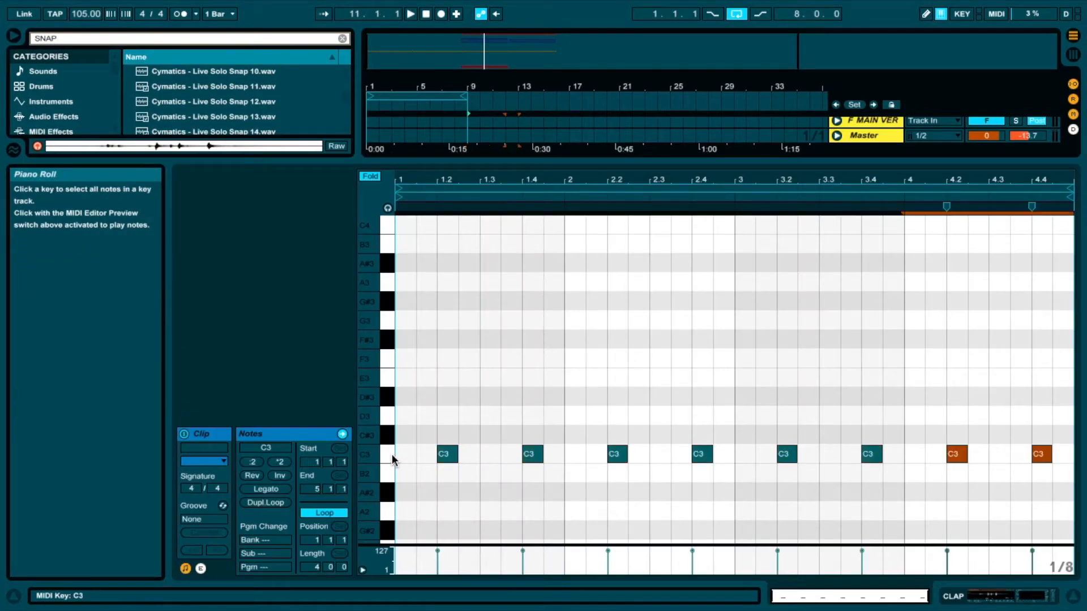
Play the clap pattern, select all its C3 notes and shift them slightly earlier
{"action": "key", "text": "space"}
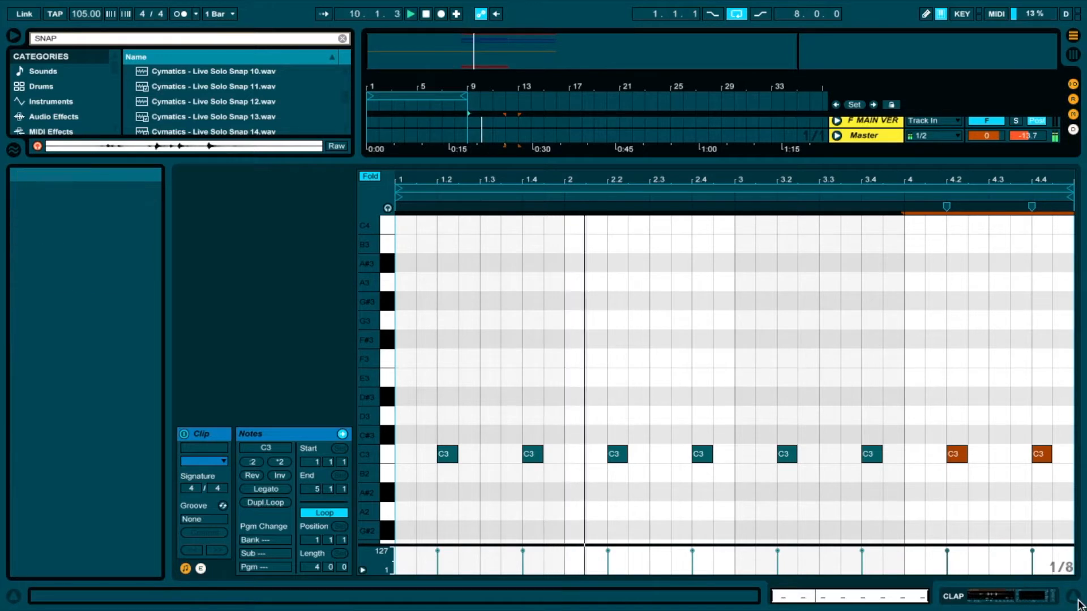
{"action": "key", "text": "space"}
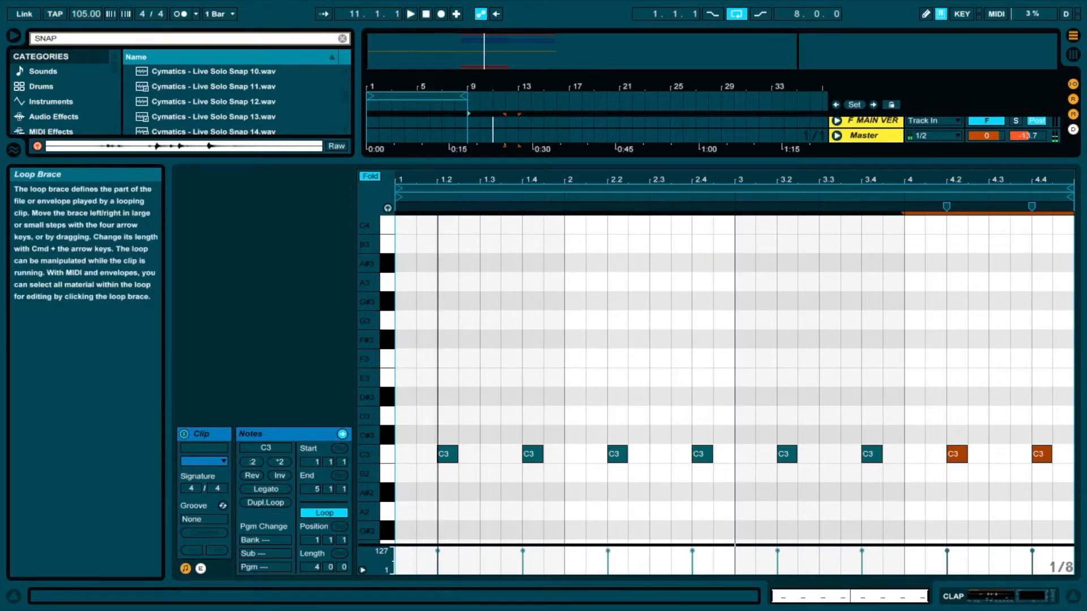
{"action": "left_click_drag", "start_coordinate": [437, 180], "coordinate": [437, 226]}
{"action": "left_click", "coordinate": [388, 453]}
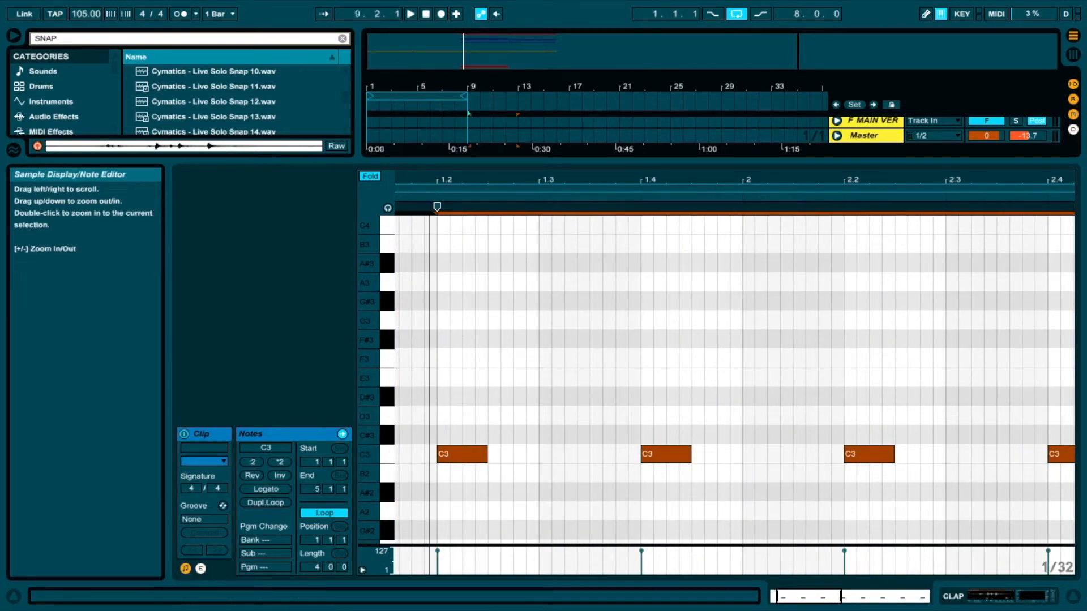
{"action": "left_click_drag", "start_coordinate": [431, 180], "coordinate": [432, 226]}
{"action": "mouse_move", "coordinate": [470, 453]}
{"action": "left_mouse_down"}
{"action": "mouse_move", "coordinate": [422, 462]}
{"action": "mouse_move", "coordinate": [452, 456]}
{"action": "left_mouse_up"}
{"action": "key", "text": "space"}
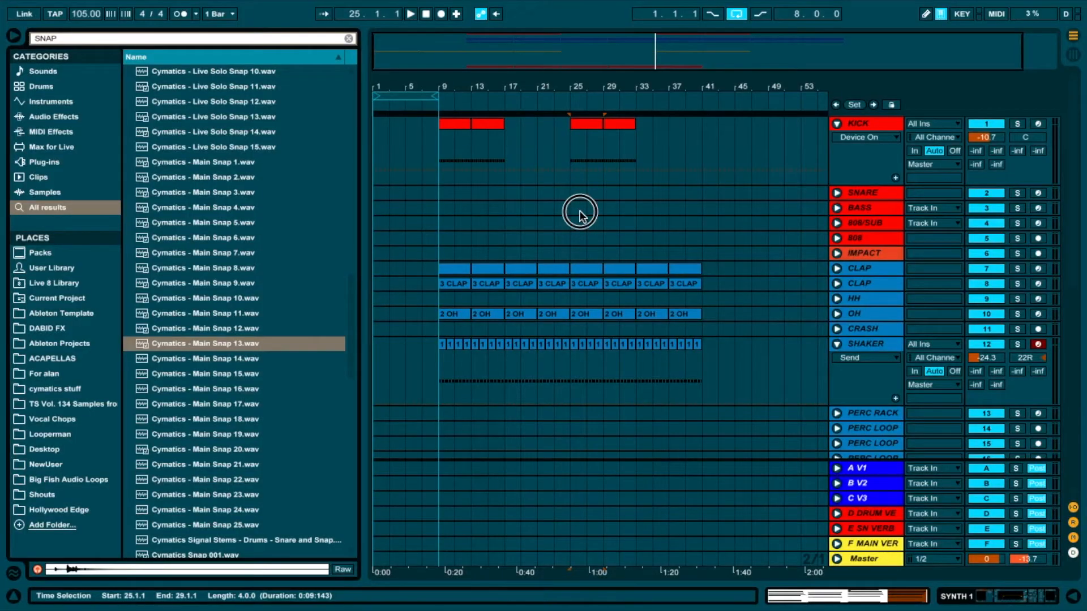
Paste the two KEYS clips onto the BASS track from bar 17 and select the first clip's upper chord notes
{"action": "left_click", "coordinate": [580, 210]}
{"action": "left_click", "coordinate": [507, 208]}
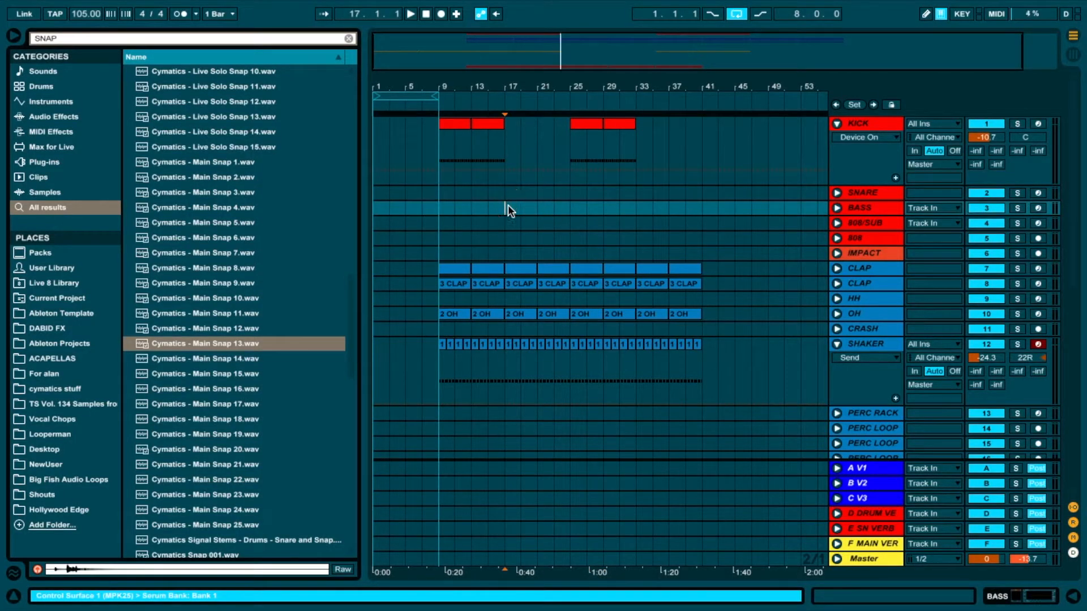
{"action": "key", "text": "ctrl+v"}
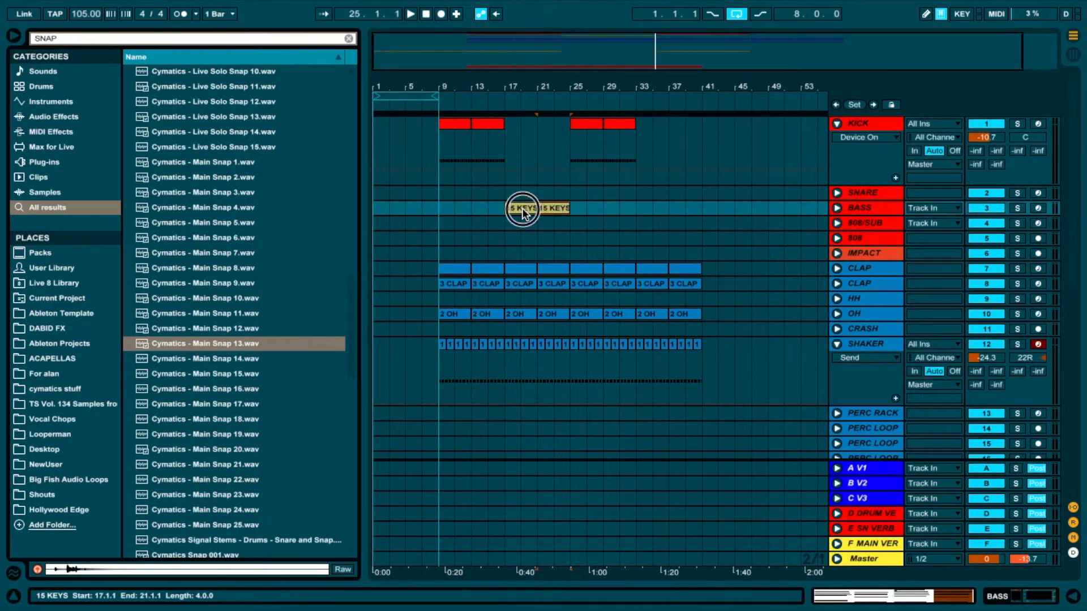
{"action": "double_click", "coordinate": [523, 208]}
{"action": "scroll", "coordinate": [493, 450], "scroll_direction": "down", "scroll_amount": 3}
{"action": "left_click_drag", "start_coordinate": [445, 457], "coordinate": [466, 219]}
{"action": "scroll", "coordinate": [512, 319], "scroll_direction": "up", "scroll_amount": 1}
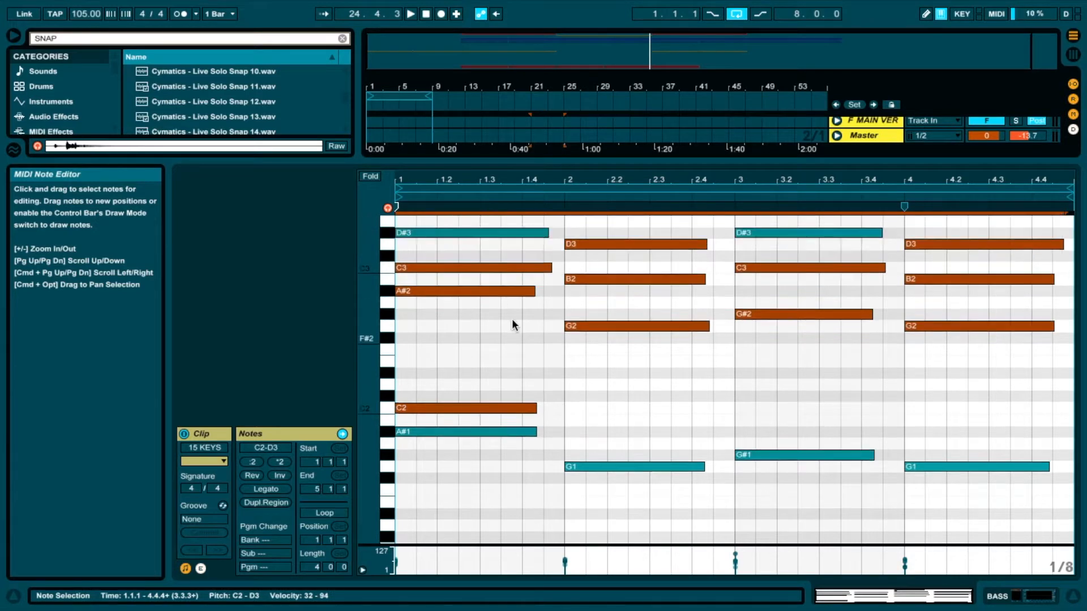
{"action": "scroll", "coordinate": [511, 318], "scroll_direction": "up", "scroll_amount": 3}
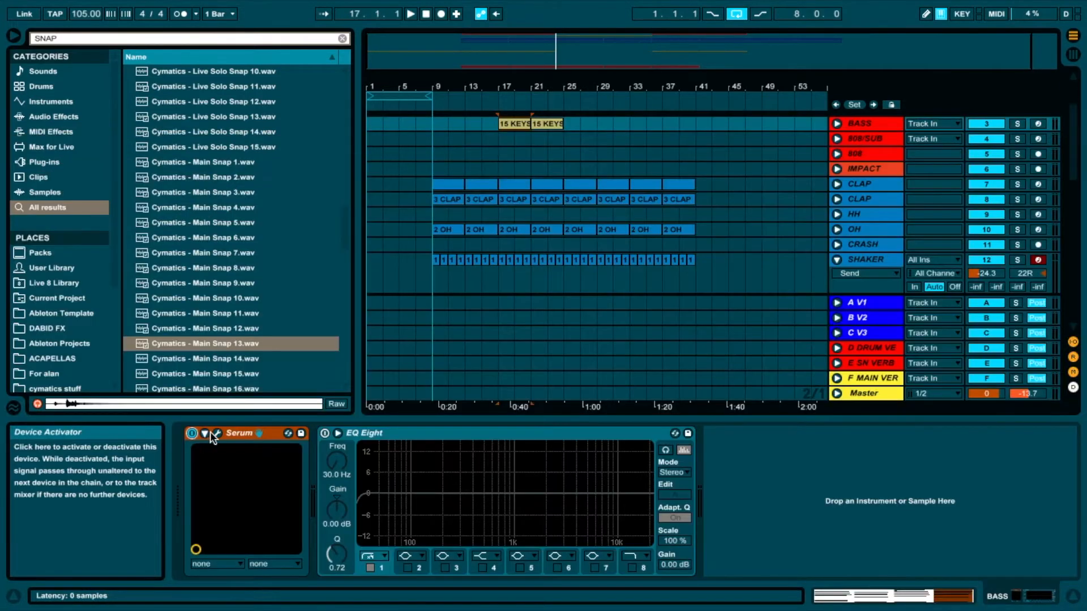
Reset Serum on the BASS track to the Init preset with a Basic Shapes sine and mono voicing, and adjust the portamento
{"action": "left_click", "coordinate": [222, 430]}
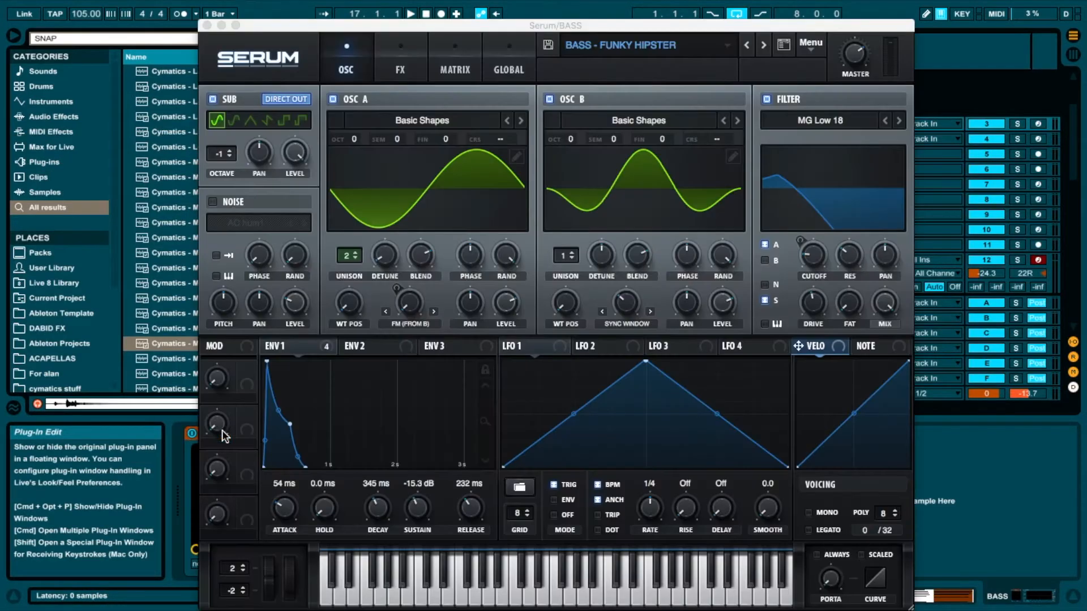
{"action": "left_click", "coordinate": [716, 45]}
{"action": "left_click", "coordinate": [683, 83]}
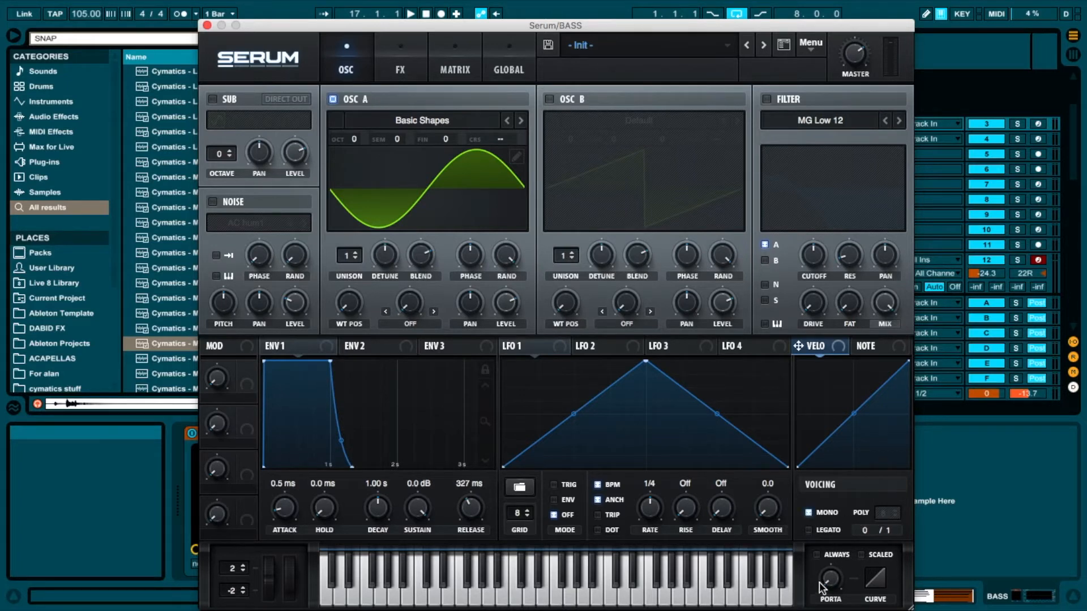
{"action": "left_click", "coordinate": [827, 570]}
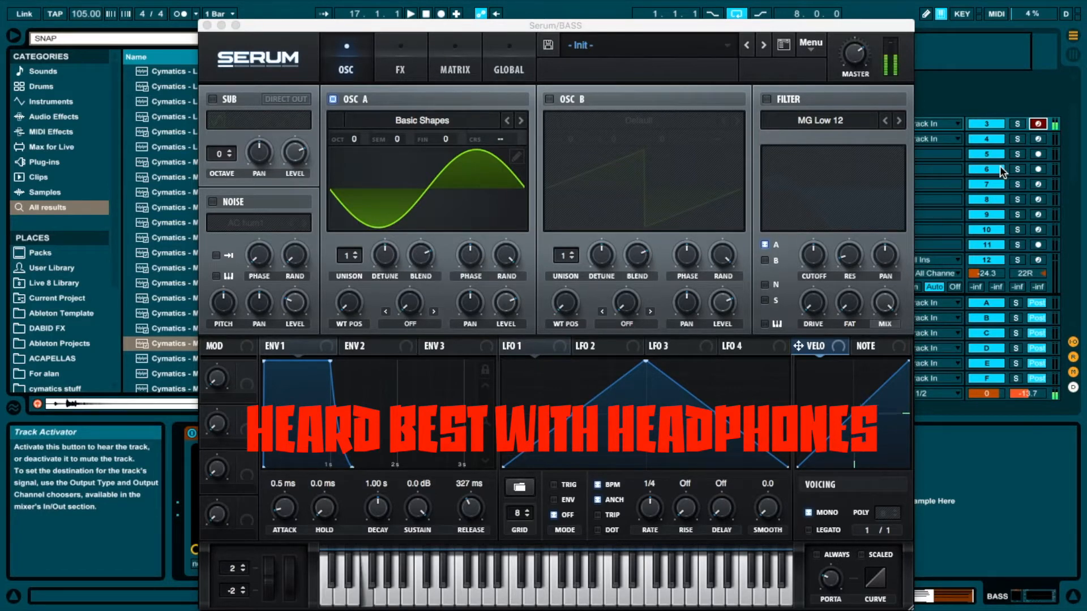
Enable SoftClip distortion in the bass Serum's effects and raise its drive
{"action": "left_click", "coordinate": [413, 64]}
{"action": "left_click_drag", "start_coordinate": [722, 108], "coordinate": [725, 26]}
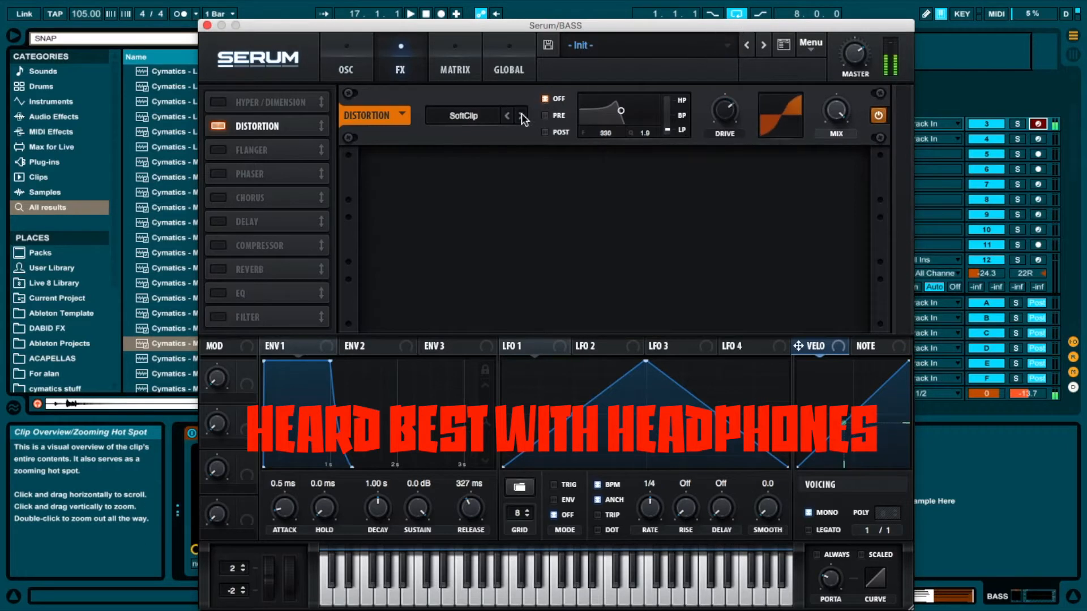
{"action": "left_click_drag", "start_coordinate": [729, 117], "coordinate": [731, 80]}
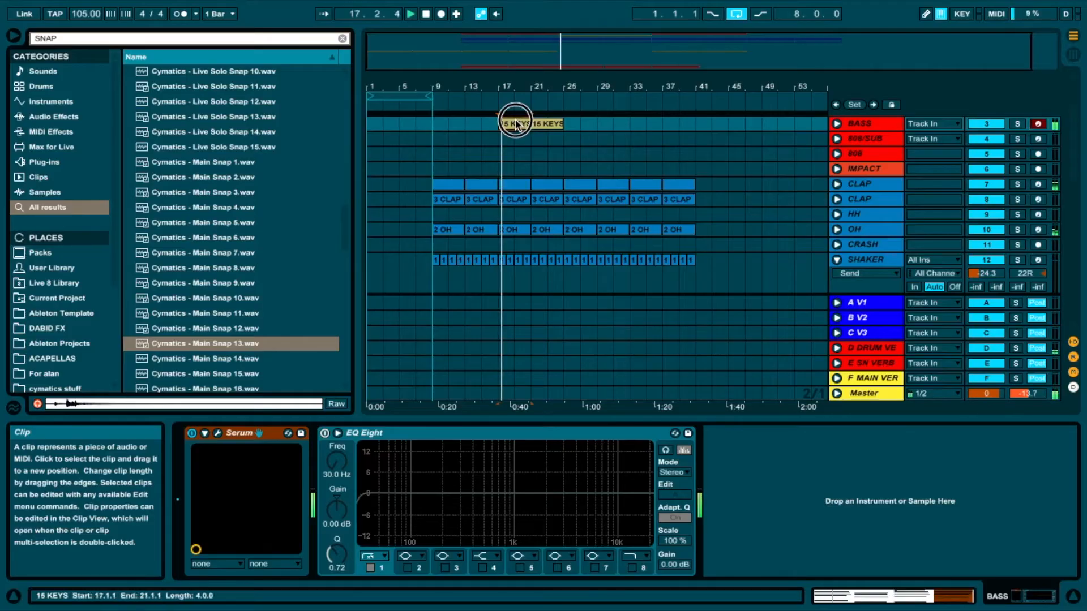
Reduce the two BASS clips from bar 17 to a single low bass line and play it back
{"action": "double_click", "coordinate": [516, 123]}
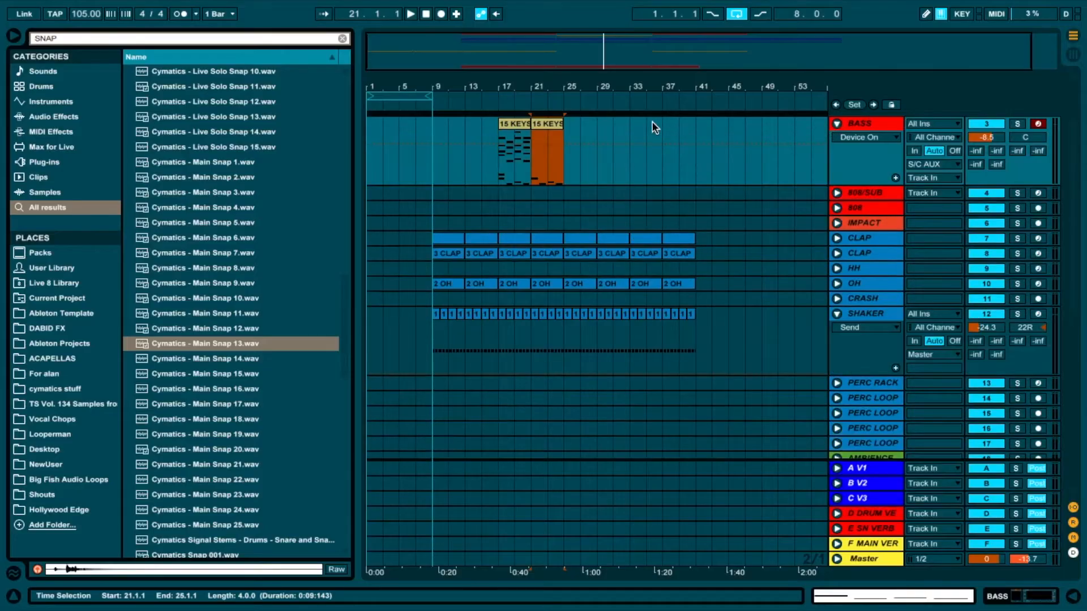
{"action": "left_click", "coordinate": [520, 141]}
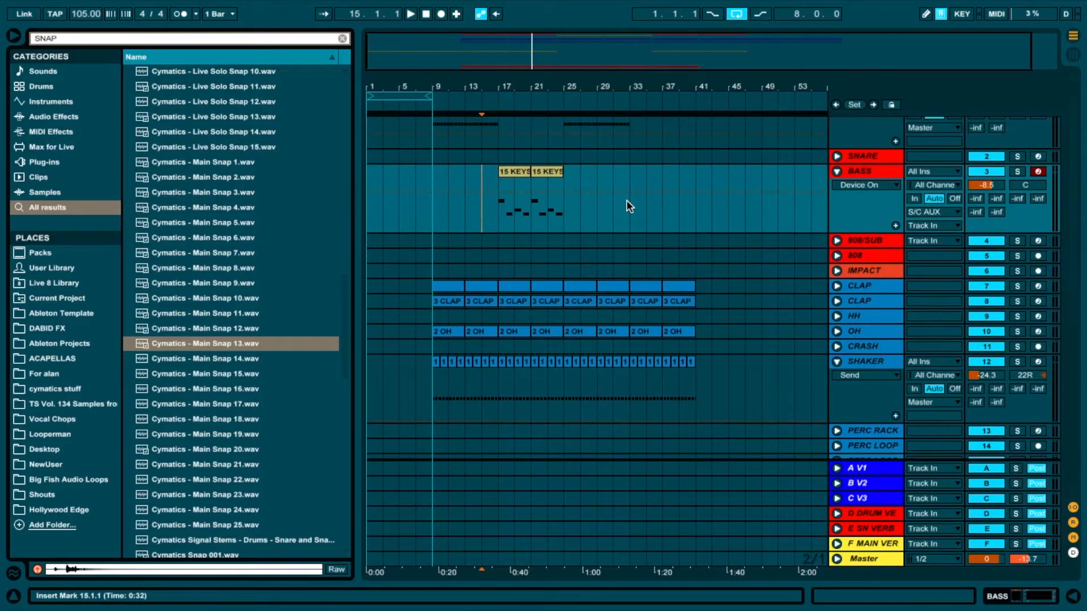
{"action": "key", "text": "space"}
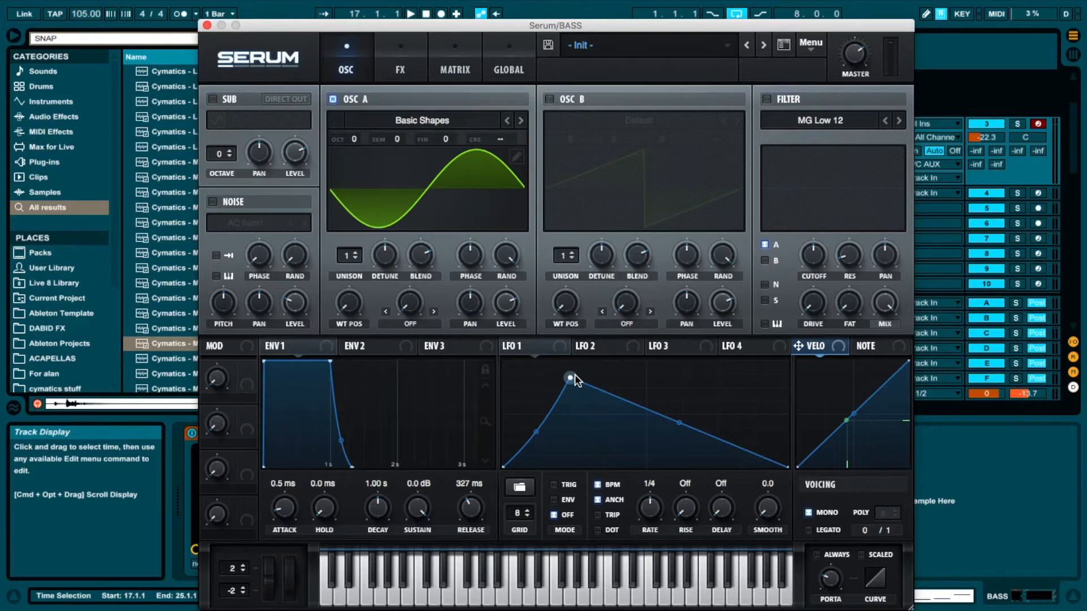
Shape LFO 1 with an earlier peak at a 1/16 rate, assign it to oscillator A's level and lower that level
{"action": "left_click_drag", "start_coordinate": [573, 376], "coordinate": [572, 379]}
{"action": "left_click_drag", "start_coordinate": [493, 288], "coordinate": [493, 277]}
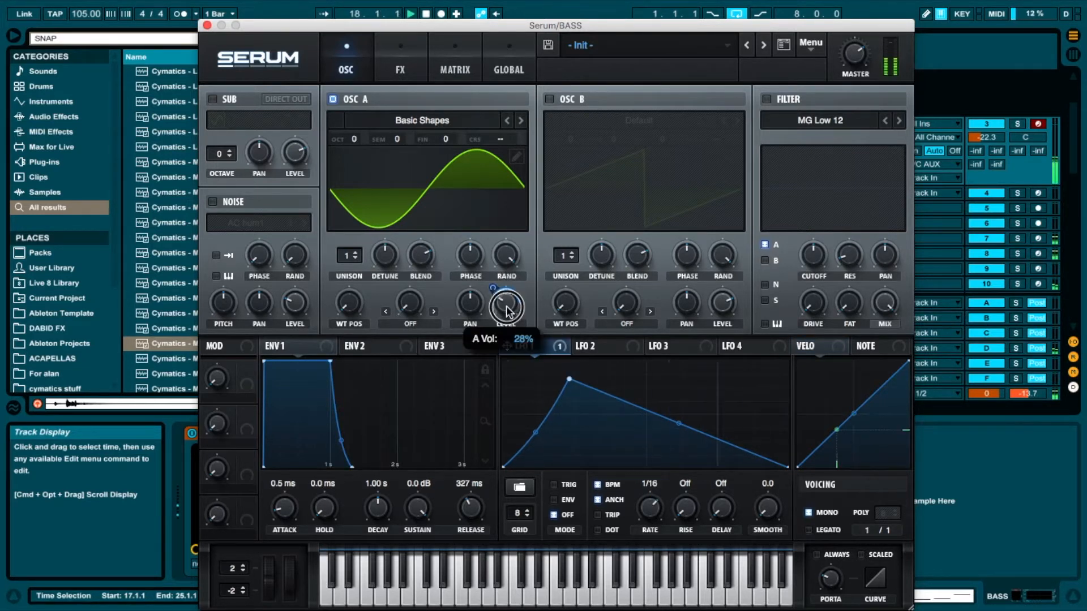
{"action": "left_click_drag", "start_coordinate": [497, 290], "coordinate": [507, 330]}
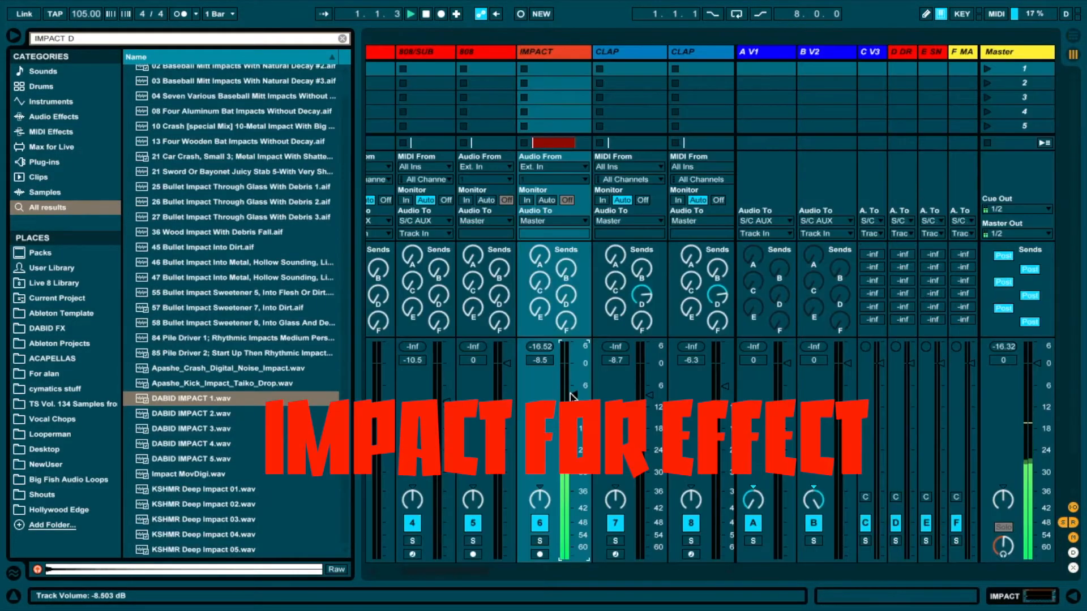
Return to the arrangement and raise the low cut of the reverb in SYNTH 2's Serum
{"action": "key", "text": "Tab"}
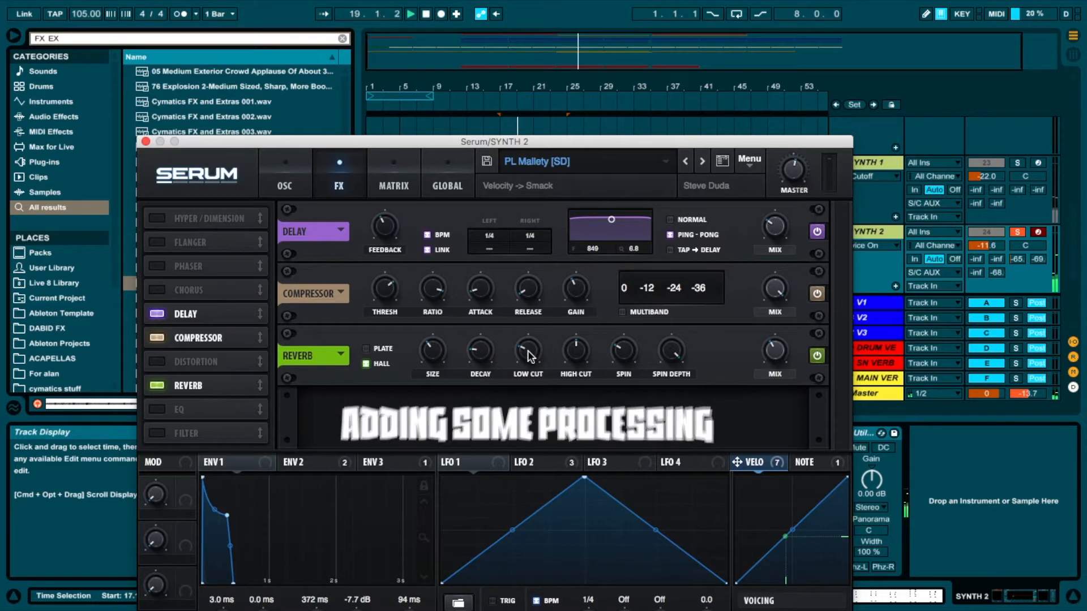
{"action": "left_click_drag", "start_coordinate": [528, 351], "coordinate": [525, 332]}
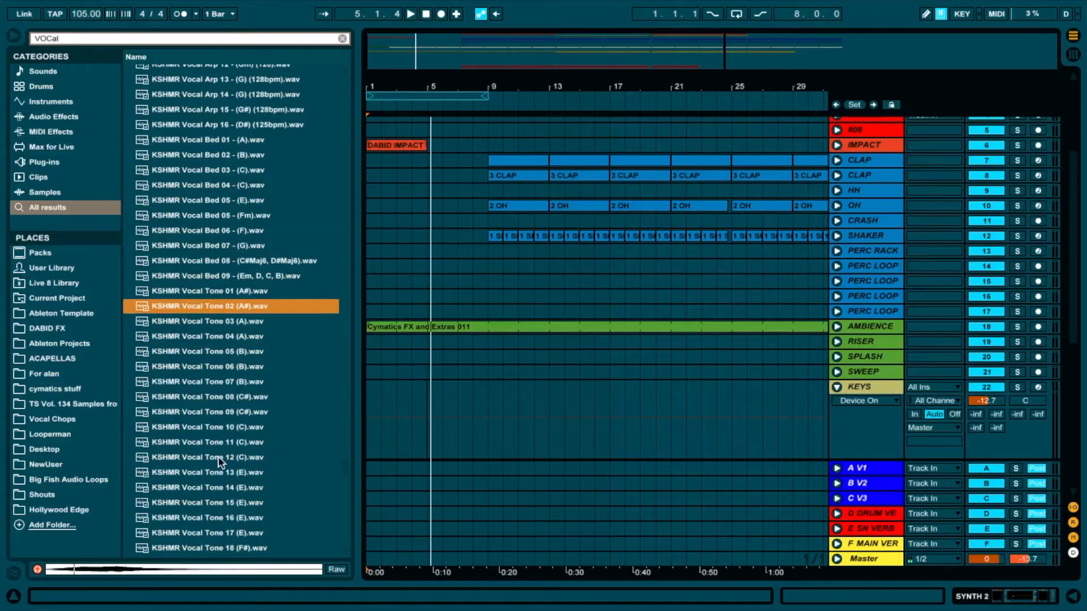
Audition several KSHMR Vocal Tone samples in the vocal search results
{"action": "left_click", "coordinate": [208, 518]}
{"action": "key", "text": "Up"}
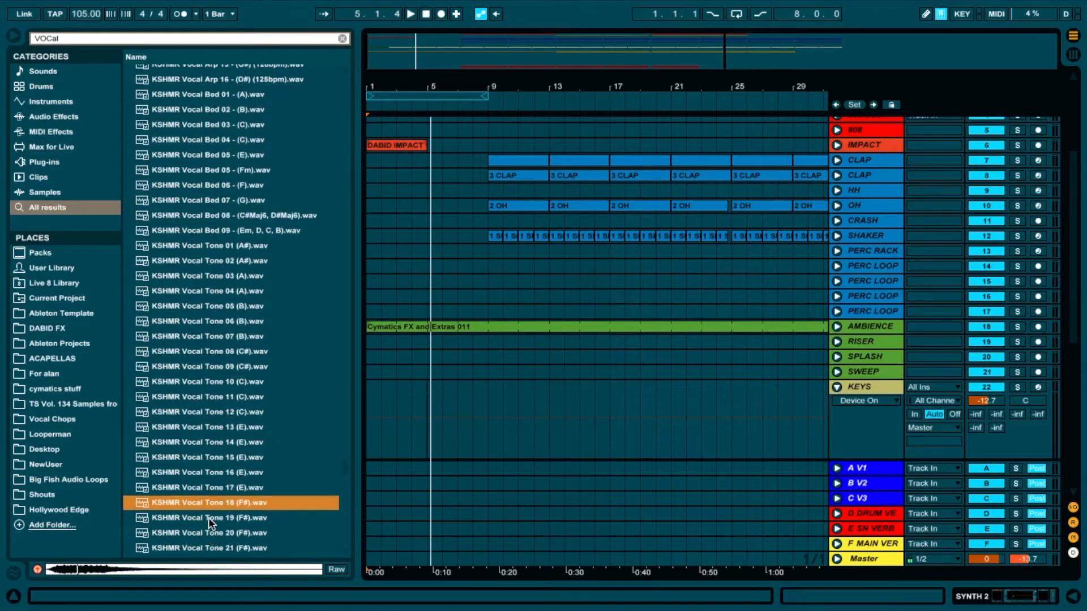
{"action": "key", "text": "Up"}
{"action": "key", "text": "Up"}
{"action": "key", "text": "Up"}
{"action": "key", "text": "Up"}
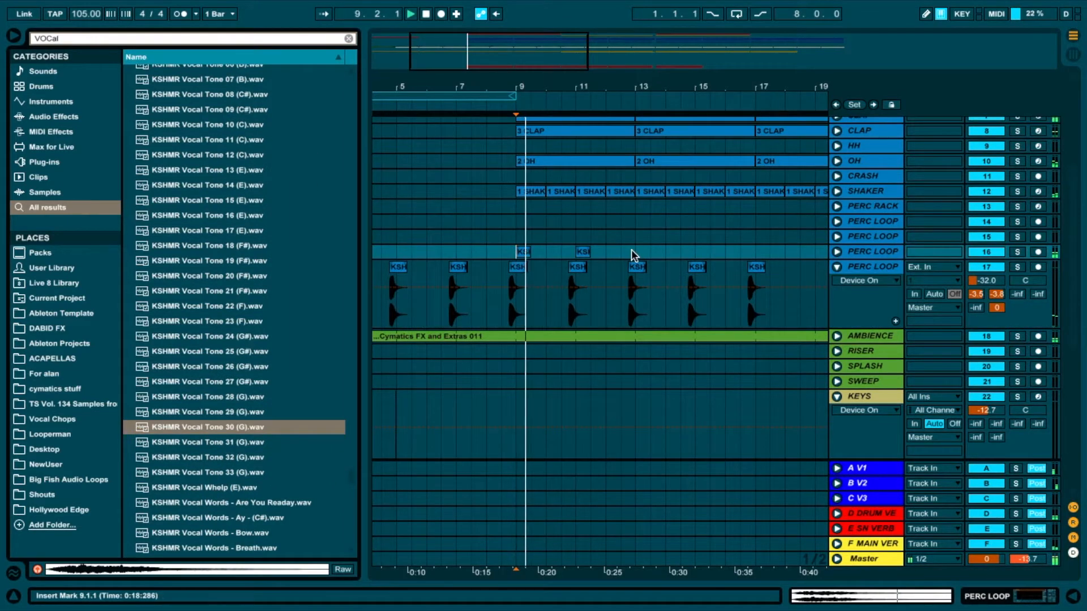
Lower PERC LOOP track 16 to -31.4 dB and set its EQ Eight low cut to 120 Hz
{"action": "key", "text": "Tab"}
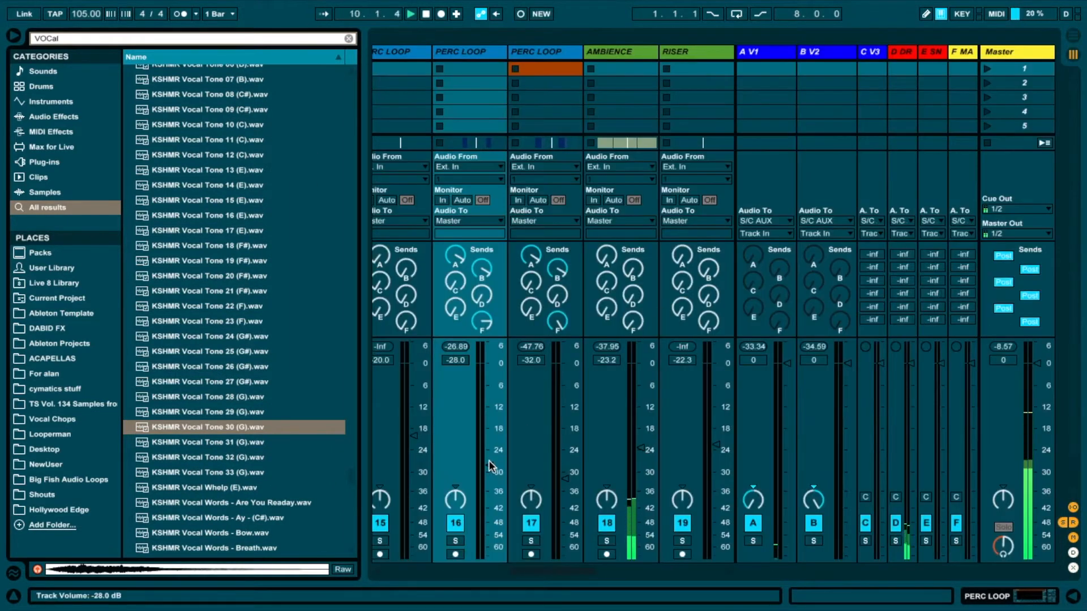
{"action": "double_click", "coordinate": [484, 52]}
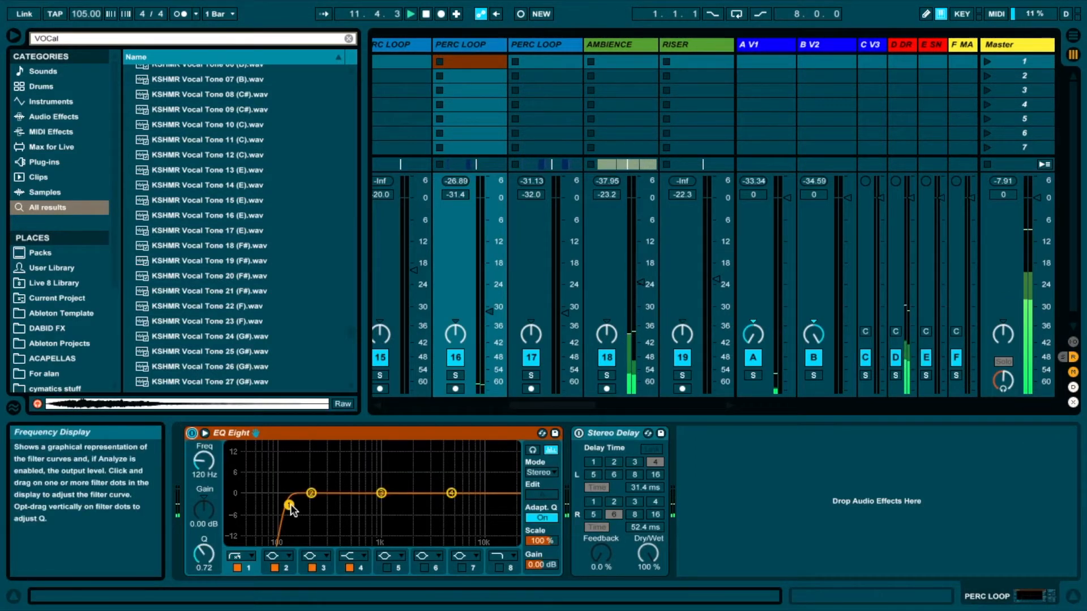
{"action": "key", "text": "Tab"}
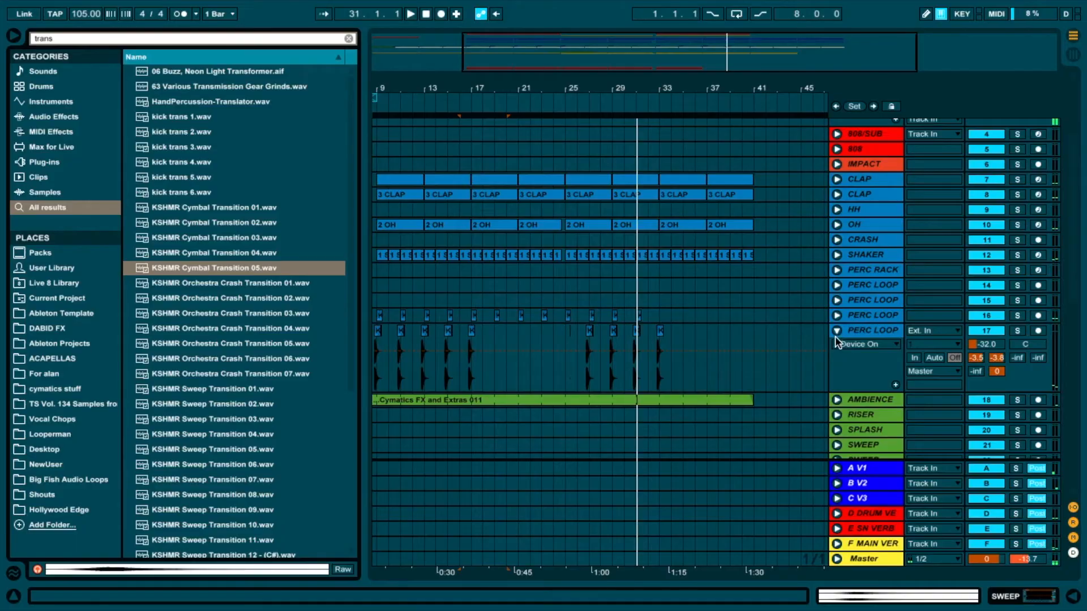
Fold PERC LOOP track 17 in the arrangement and bring the sweep and keys tracks into view
{"action": "left_click", "coordinate": [836, 332]}
{"action": "scroll", "coordinate": [559, 368], "scroll_direction": "down", "scroll_amount": 1}
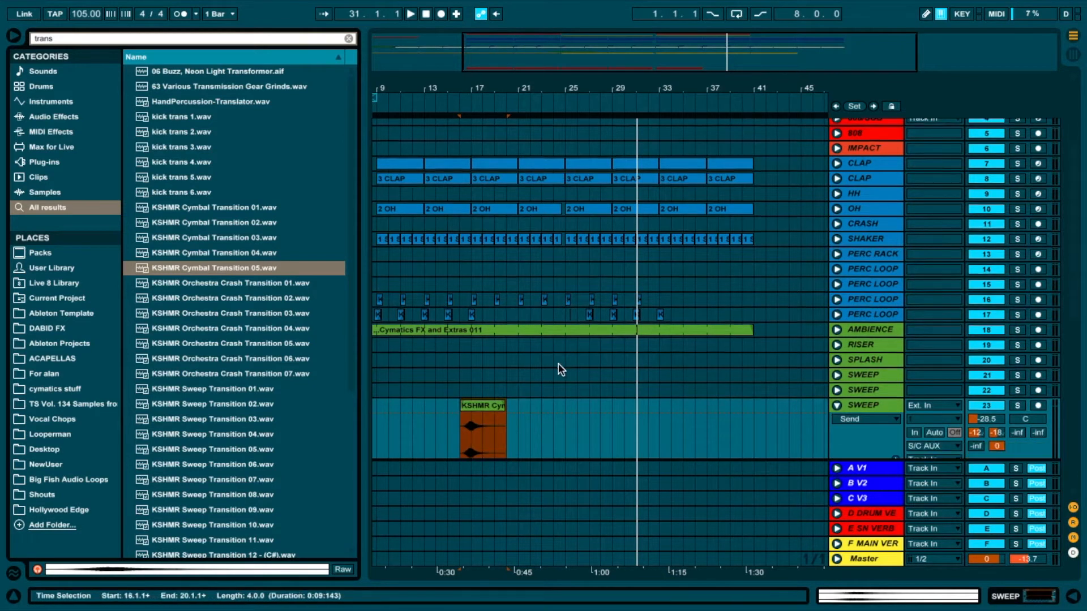
{"action": "scroll", "coordinate": [572, 346], "scroll_direction": "down", "scroll_amount": 2}
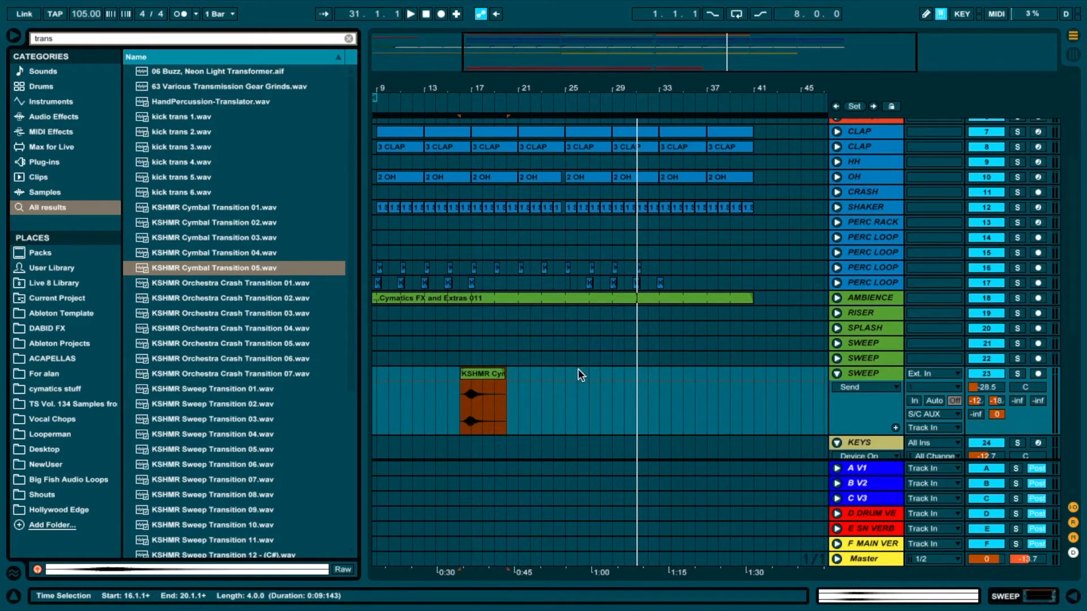
{"action": "scroll", "coordinate": [579, 370], "scroll_direction": "down", "scroll_amount": 3}
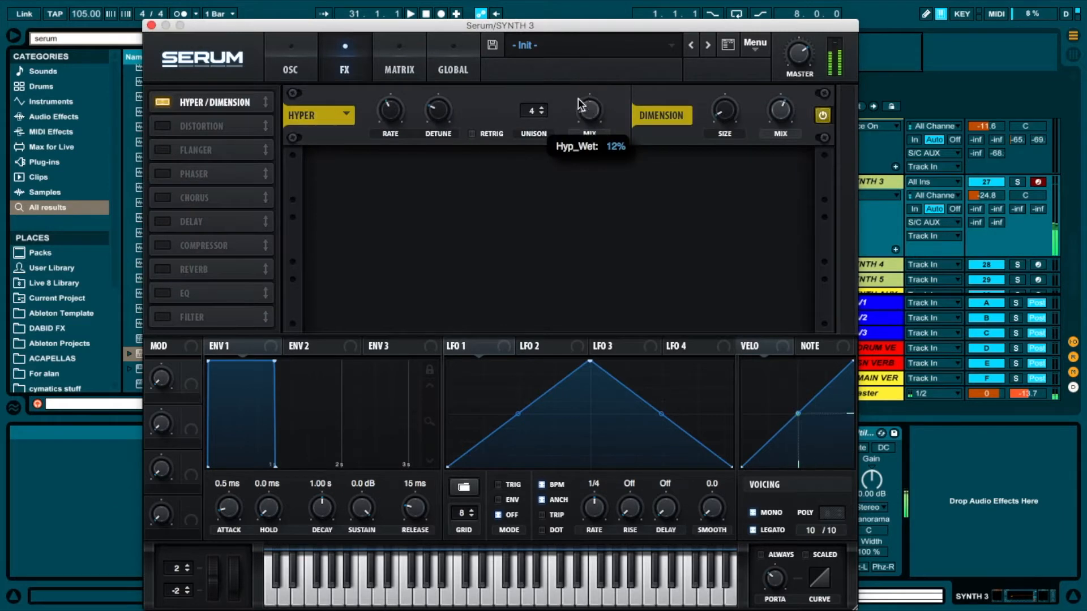
Enable Distortion alongside Hyper/Dimension in SYNTH 3's Serum effects
{"action": "left_click", "coordinate": [163, 127]}
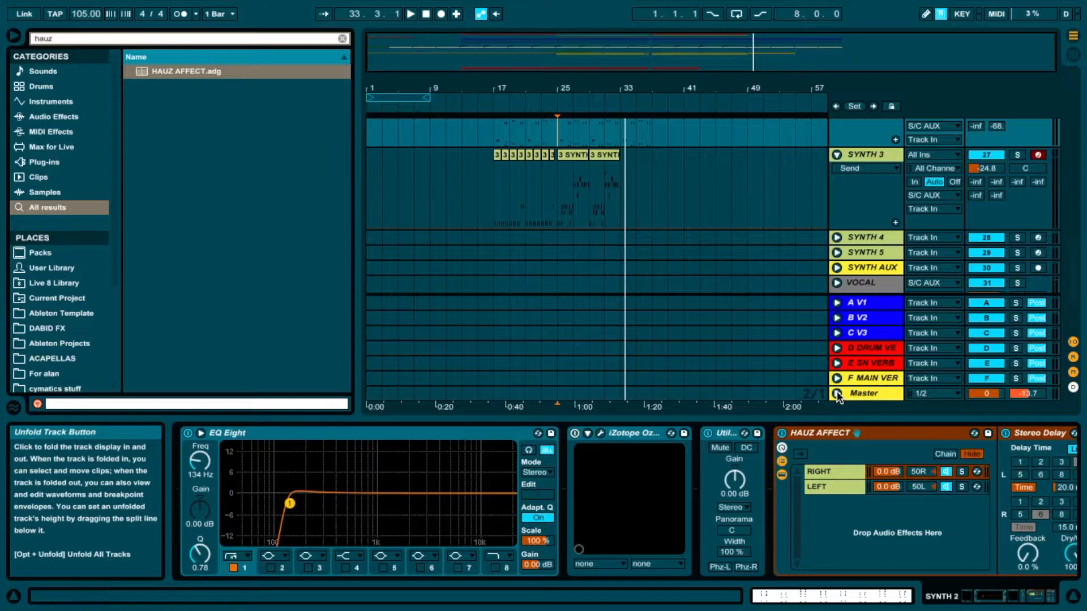
Unfold the Master track, show the devices inside its Master Preview Rack and activate the rack
{"action": "left_click", "coordinate": [837, 392]}
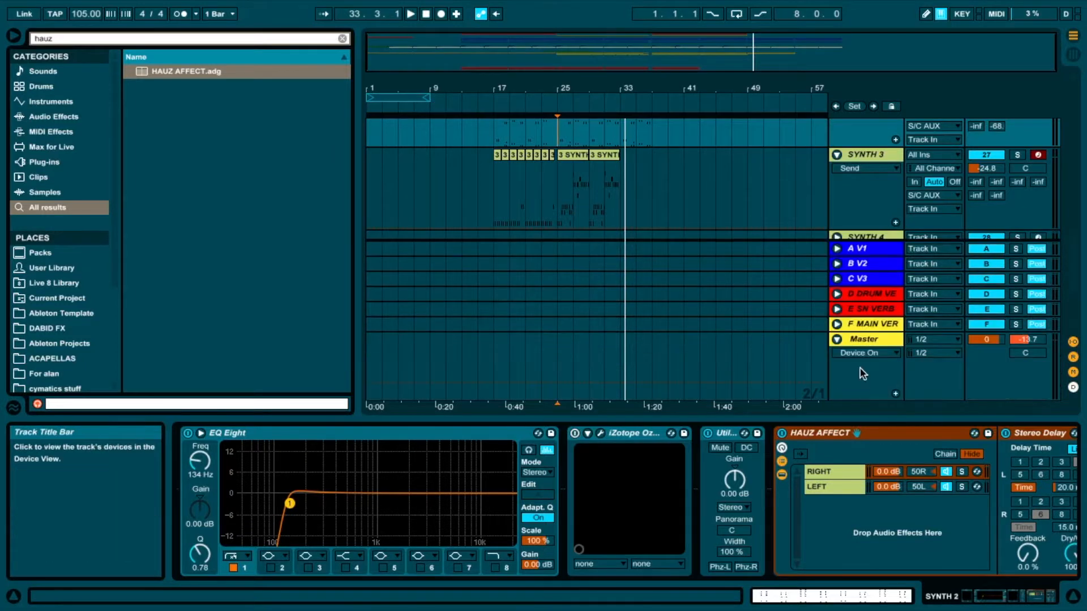
{"action": "left_click", "coordinate": [863, 338]}
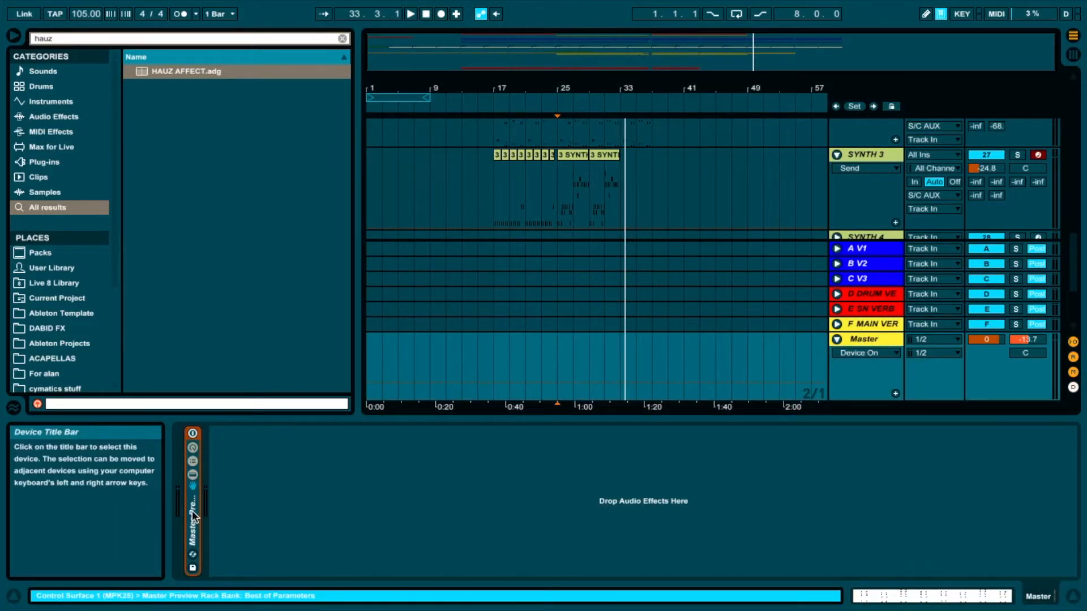
{"action": "double_click", "coordinate": [192, 510]}
{"action": "left_click", "coordinate": [192, 475]}
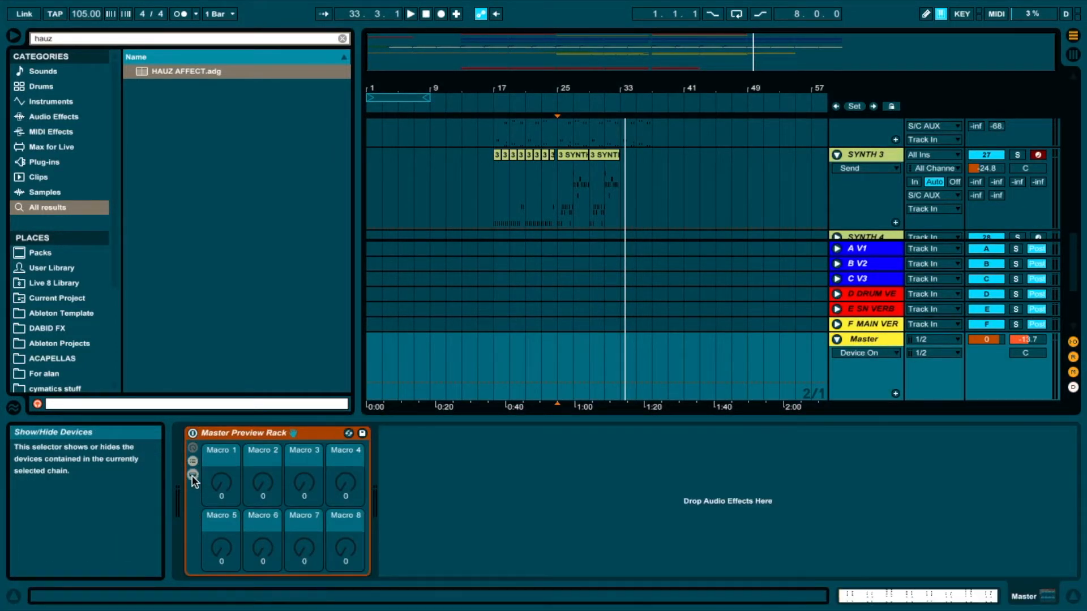
{"action": "left_click", "coordinate": [192, 475]}
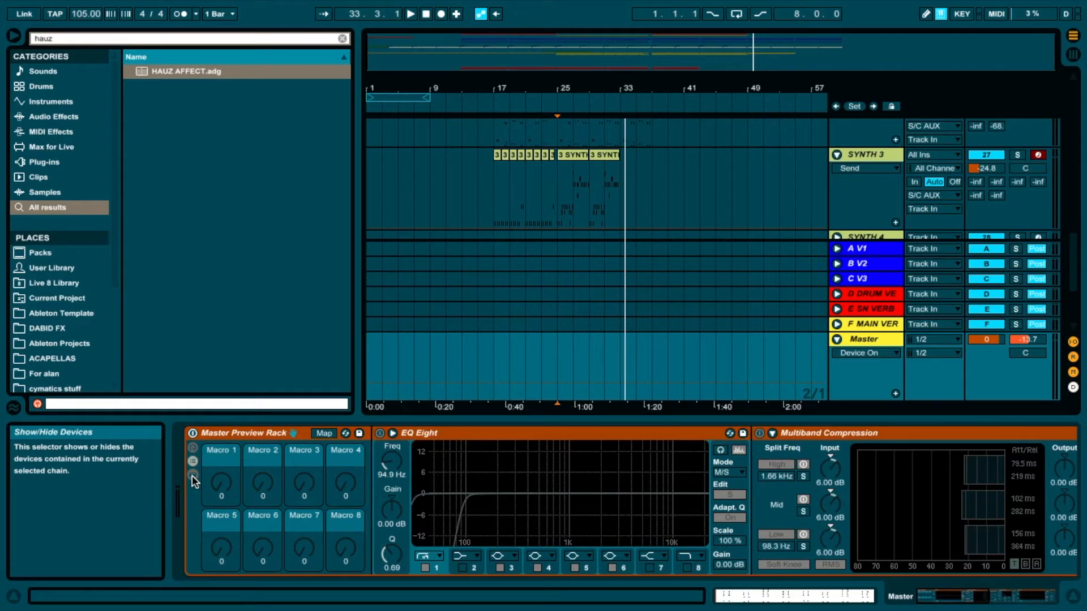
{"action": "left_click", "coordinate": [191, 435]}
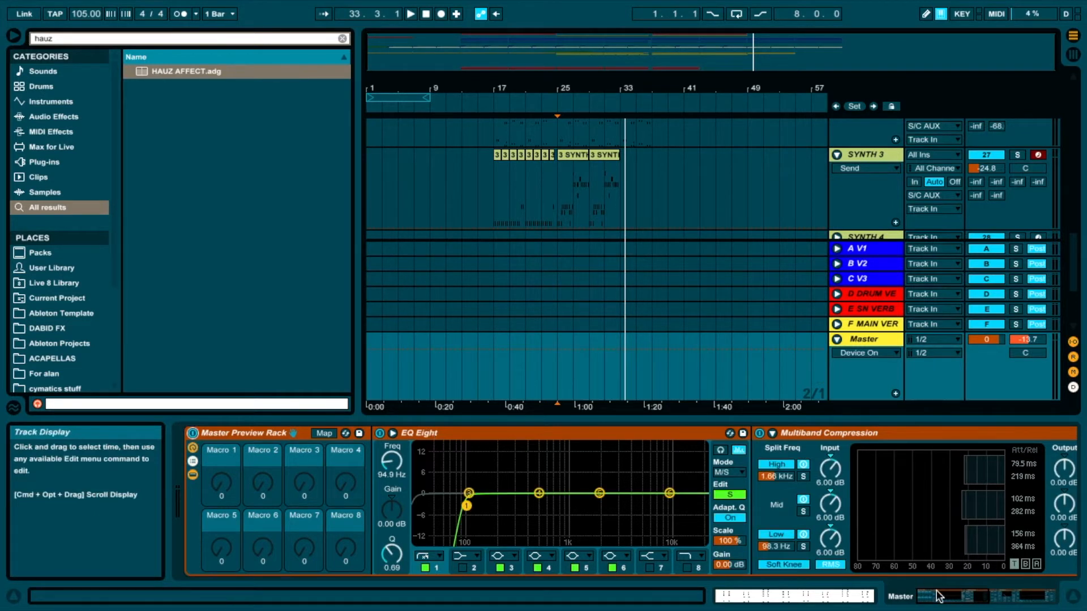
Use M/S mode in the master rack's EQ Eight, set the side low cut to 104 Hz and switch editing to the mid curve
{"action": "left_click", "coordinate": [951, 600]}
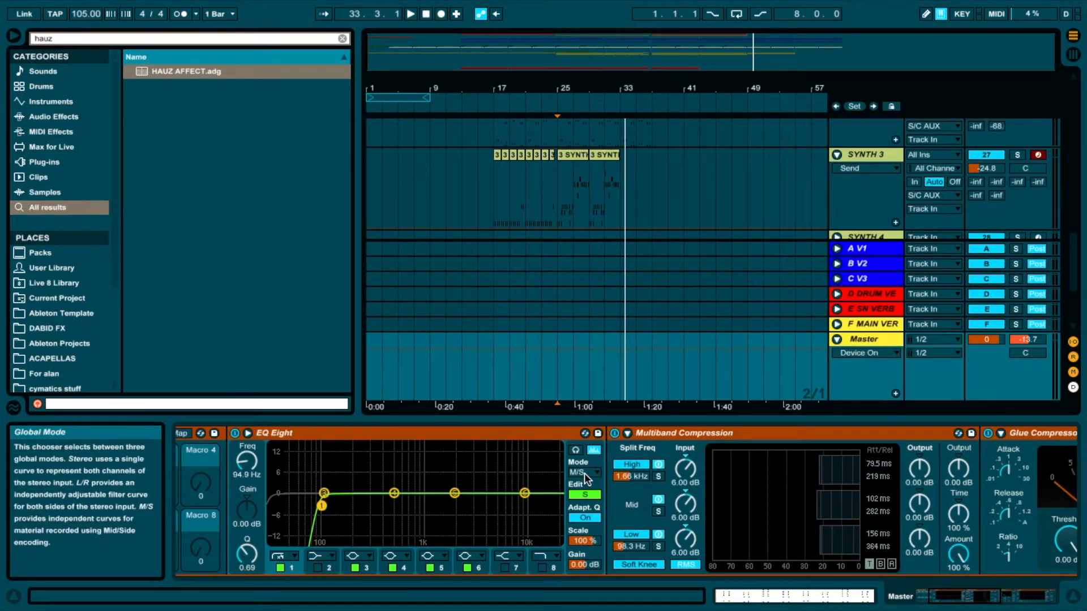
{"action": "left_click", "coordinate": [583, 473]}
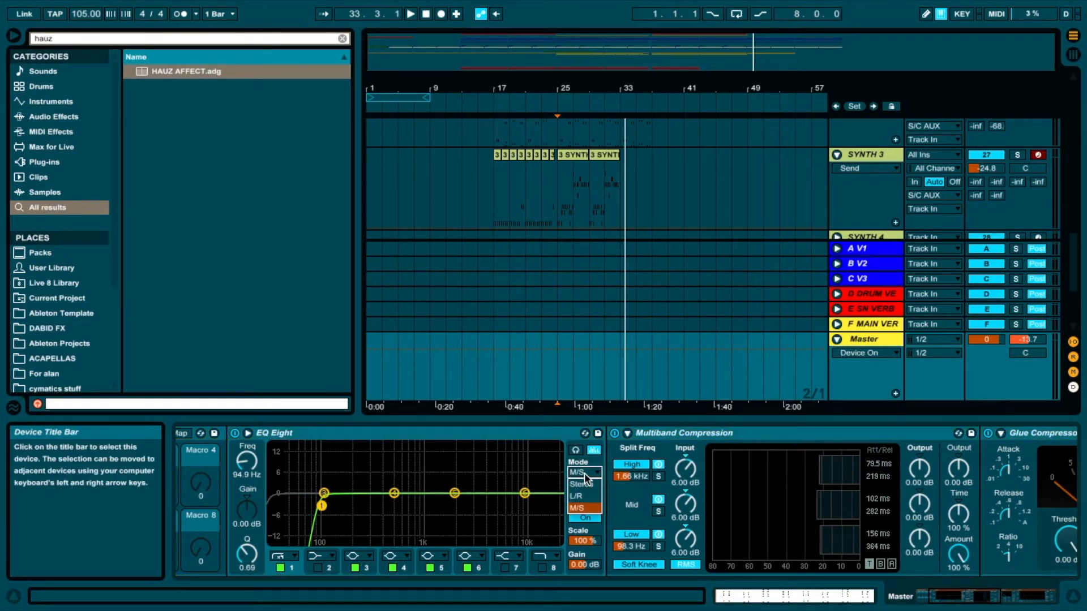
{"action": "left_click", "coordinate": [589, 506]}
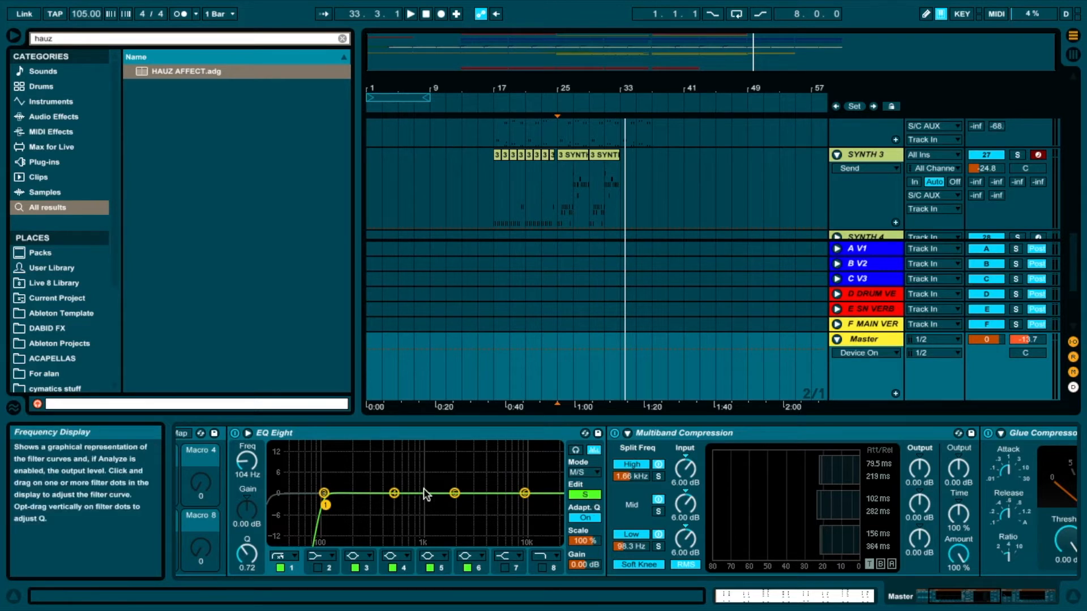
{"action": "left_click", "coordinate": [583, 496]}
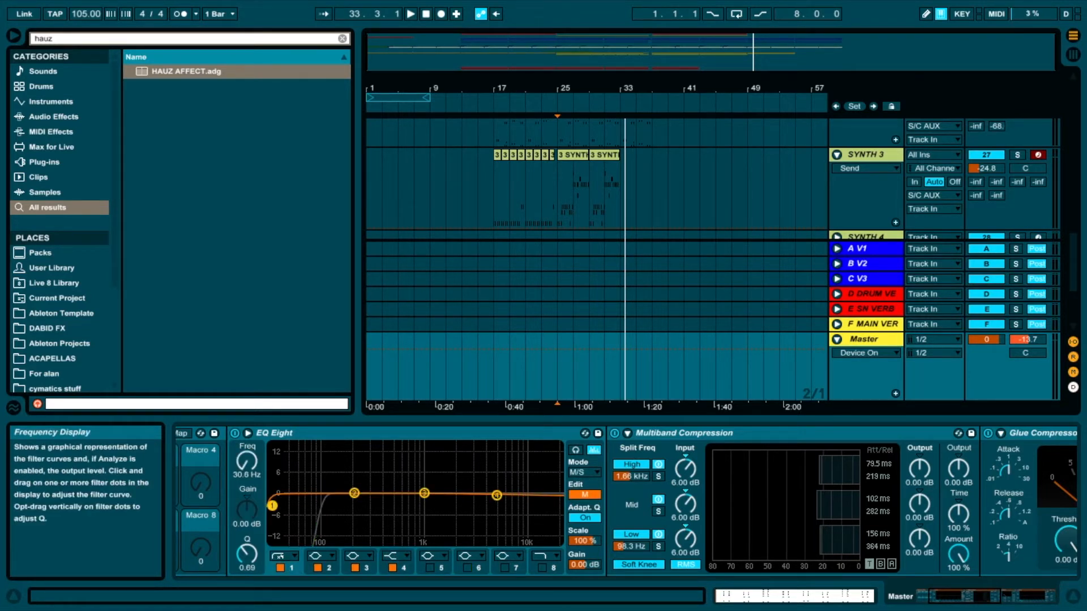
Set the master rack's Glue Compressor threshold to -8.57 dB and its makeup gain to 1.43 dB
{"action": "left_click", "coordinate": [659, 433]}
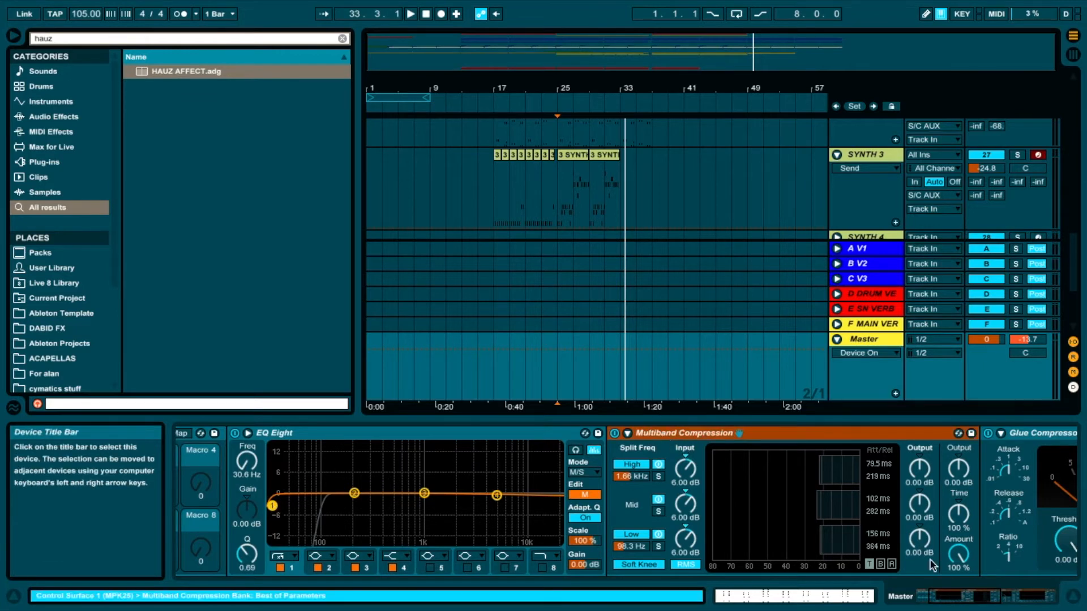
{"action": "left_click", "coordinate": [965, 590]}
{"action": "left_click", "coordinate": [943, 595]}
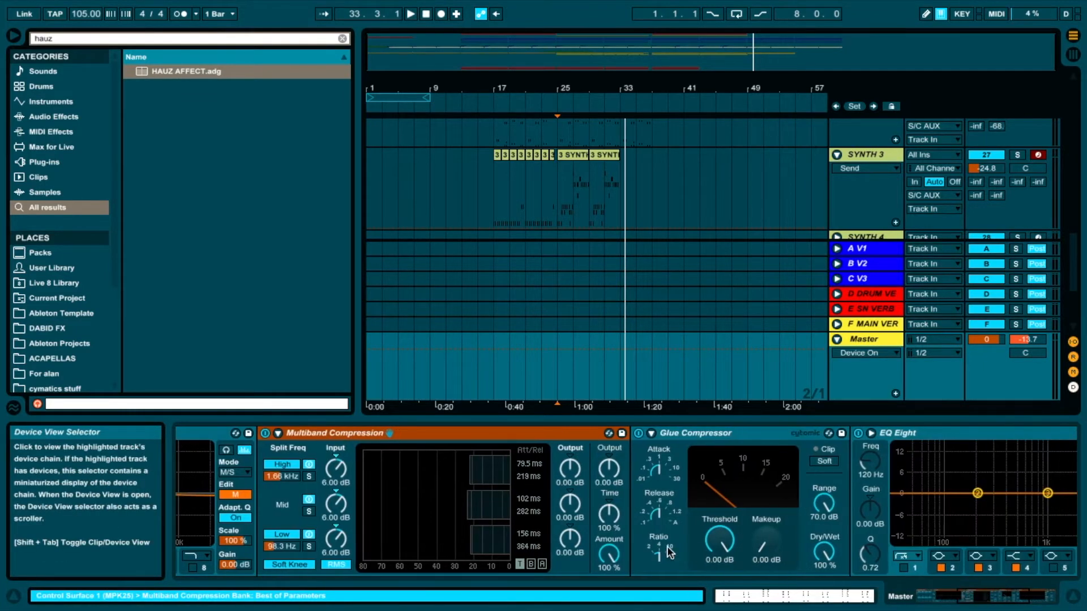
{"action": "scroll", "coordinate": [419, 475], "scroll_direction": "right", "scroll_amount": 5}
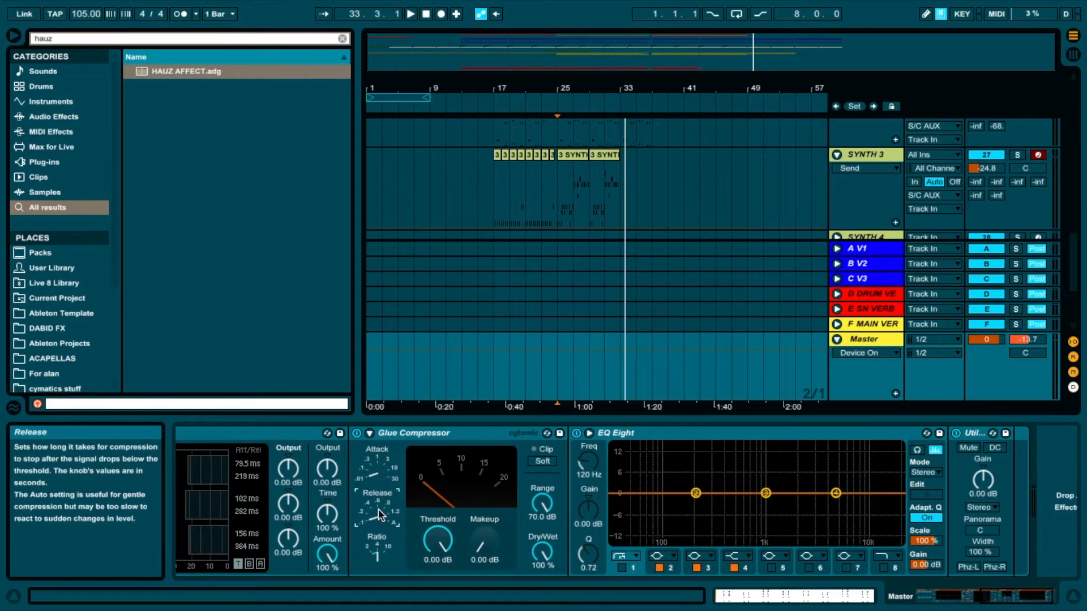
{"action": "left_click_drag", "start_coordinate": [437, 540], "coordinate": [480, 542]}
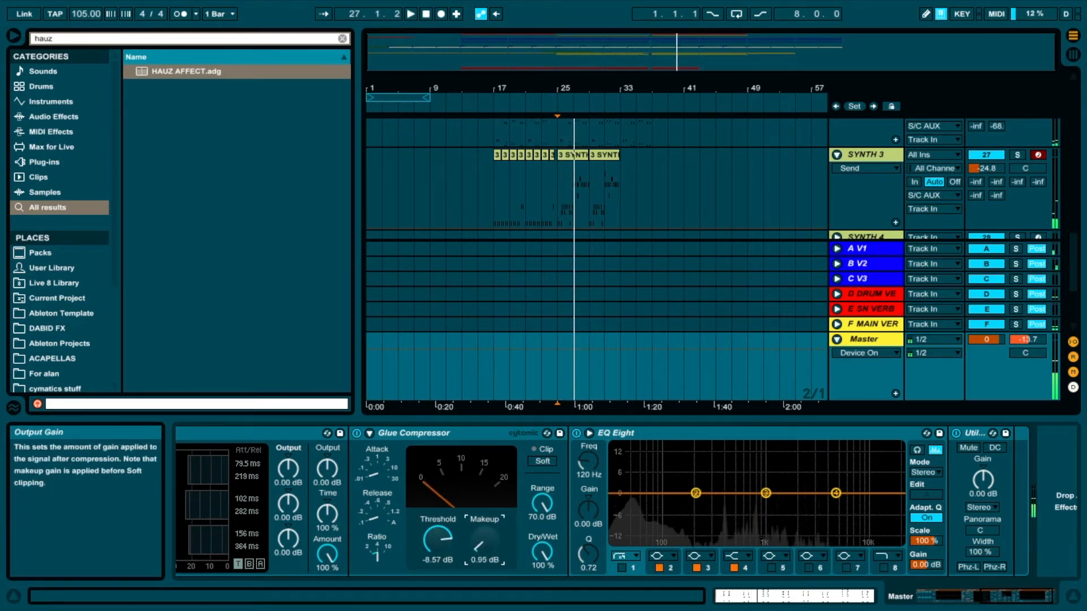
Boost band 2 by 0.87 dB at 125 Hz and band 4 by 1.86 dB at 12.3 kHz in the EQ Eight after the Glue Compressor
{"action": "left_click", "coordinate": [841, 507]}
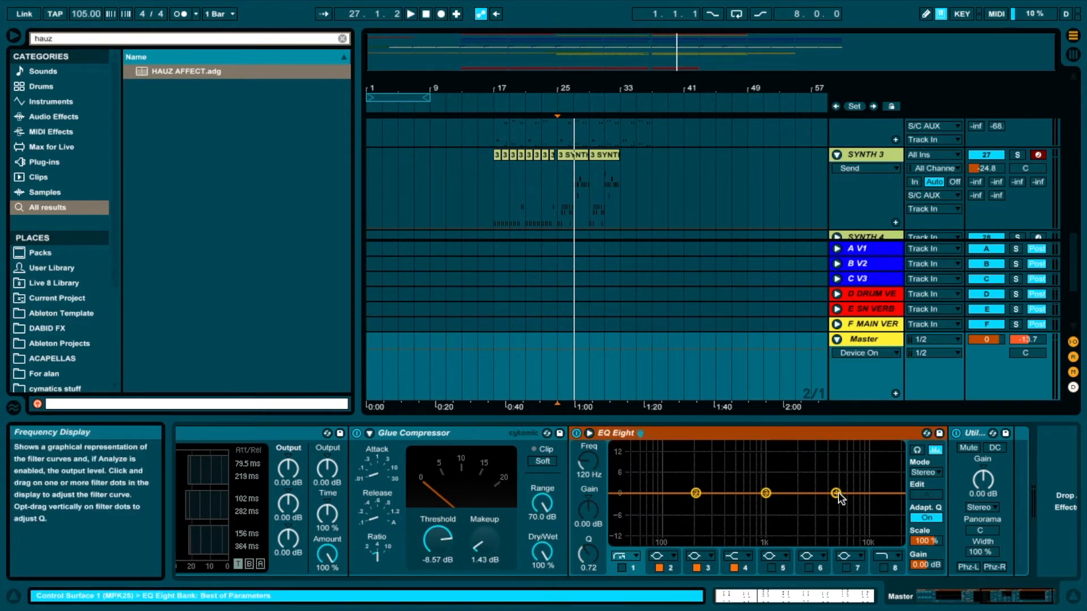
{"action": "left_click_drag", "start_coordinate": [876, 488], "coordinate": [875, 485]}
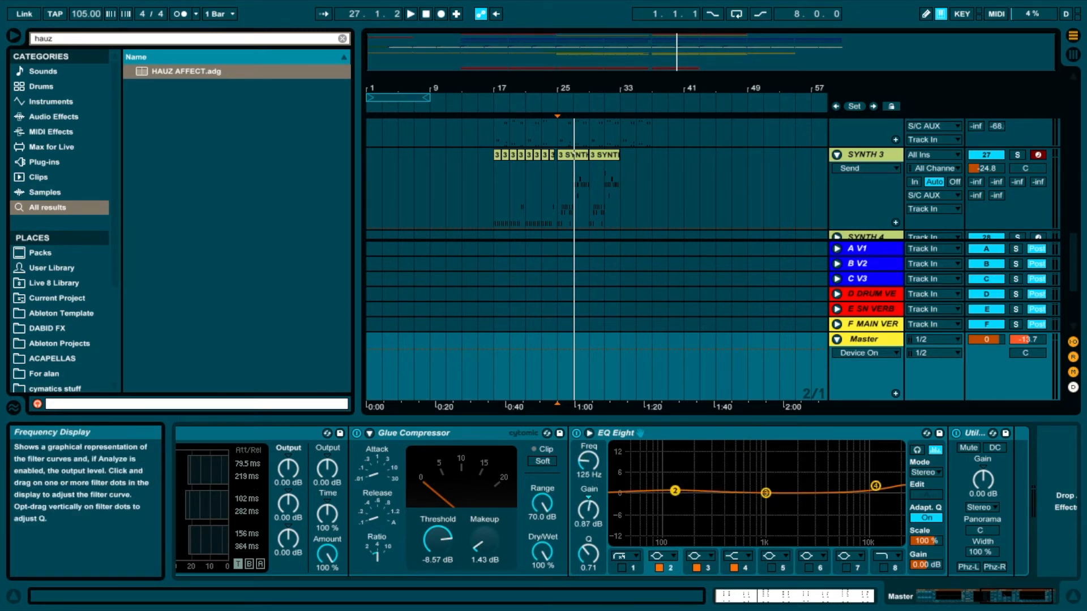
{"action": "left_click_drag", "start_coordinate": [875, 487], "coordinate": [875, 488]}
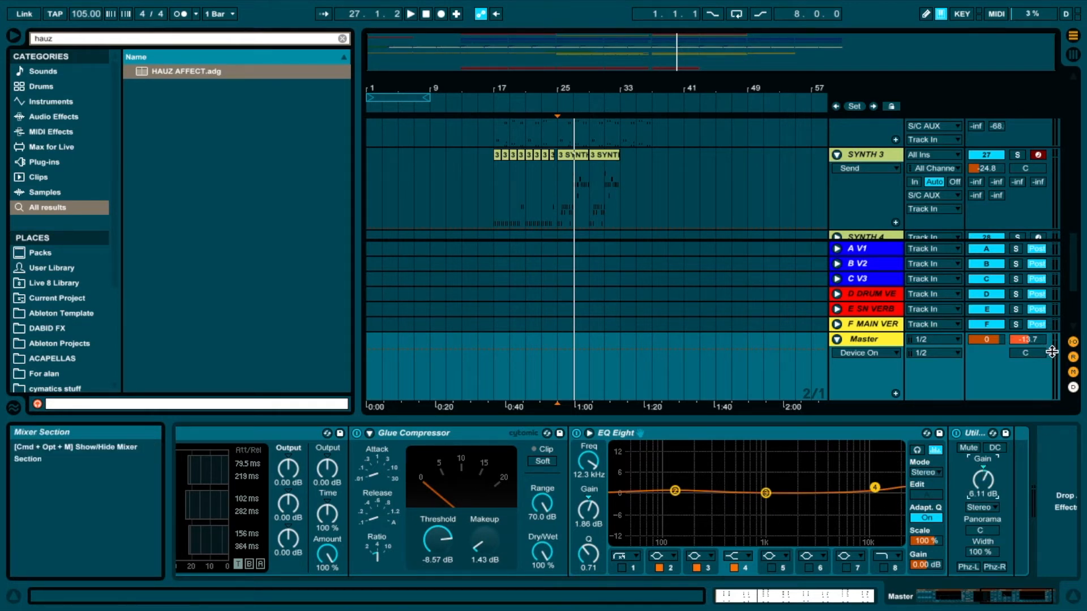
Play the track, adjust the gain of the Utility in the master rack, and reactivate the Master Preview Rack to compare the sound
{"action": "key", "text": "space"}
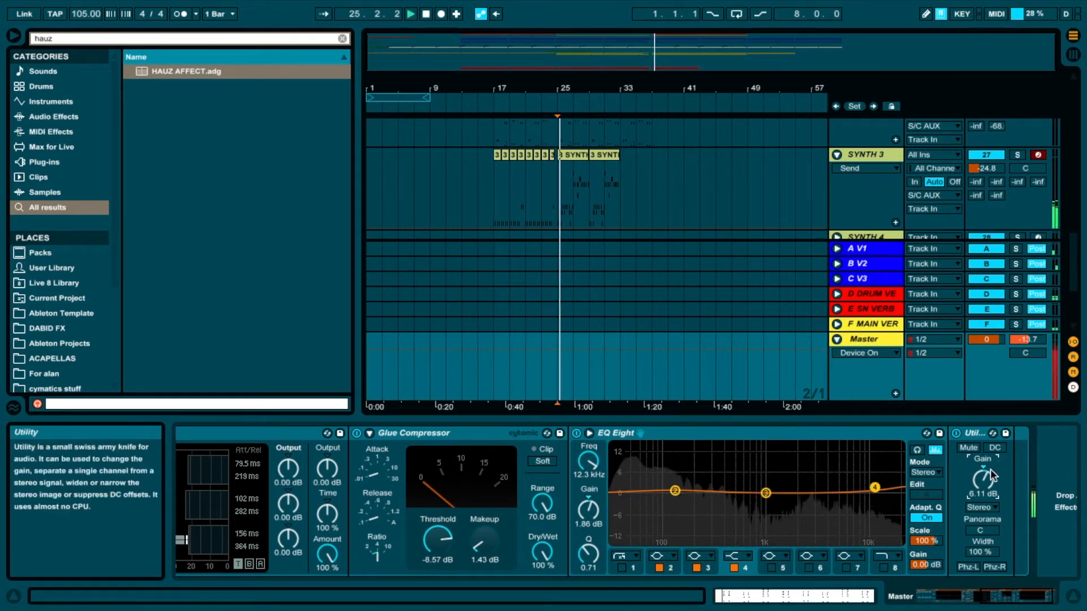
{"action": "mouse_move", "coordinate": [990, 469]}
{"action": "left_mouse_down"}
{"action": "mouse_move", "coordinate": [990, 457]}
{"action": "mouse_move", "coordinate": [990, 469]}
{"action": "left_mouse_up"}
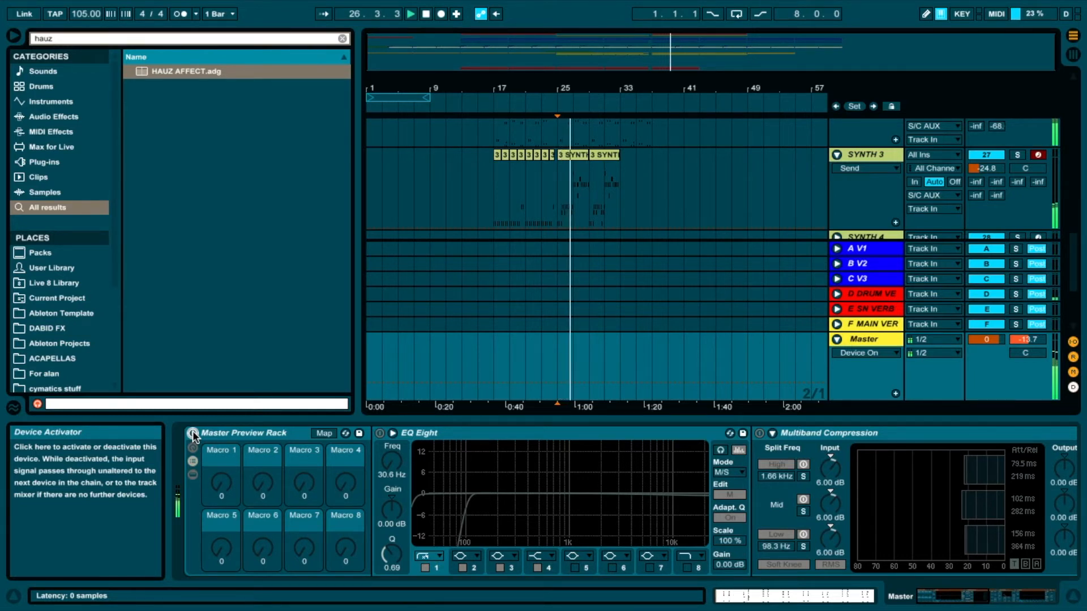
{"action": "left_click", "coordinate": [193, 434]}
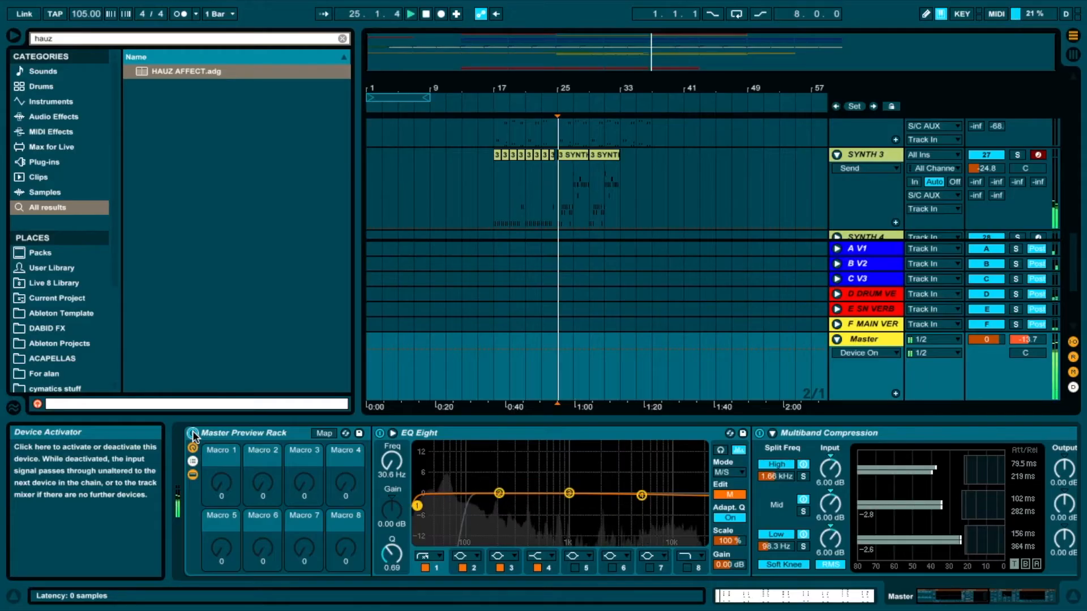